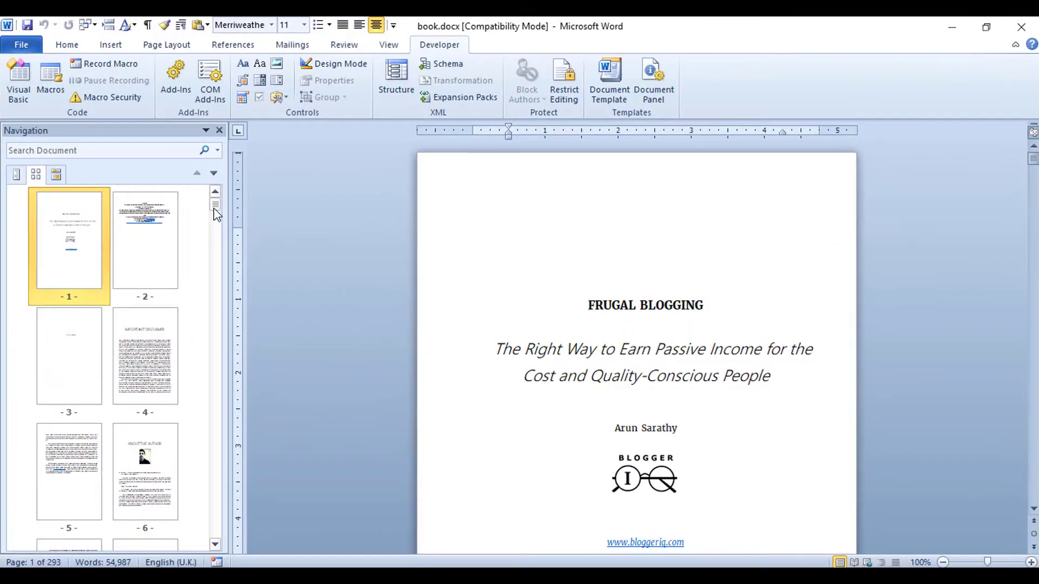
pyautogui.moveTo(217, 208); pyautogui.dragTo(213, 217)
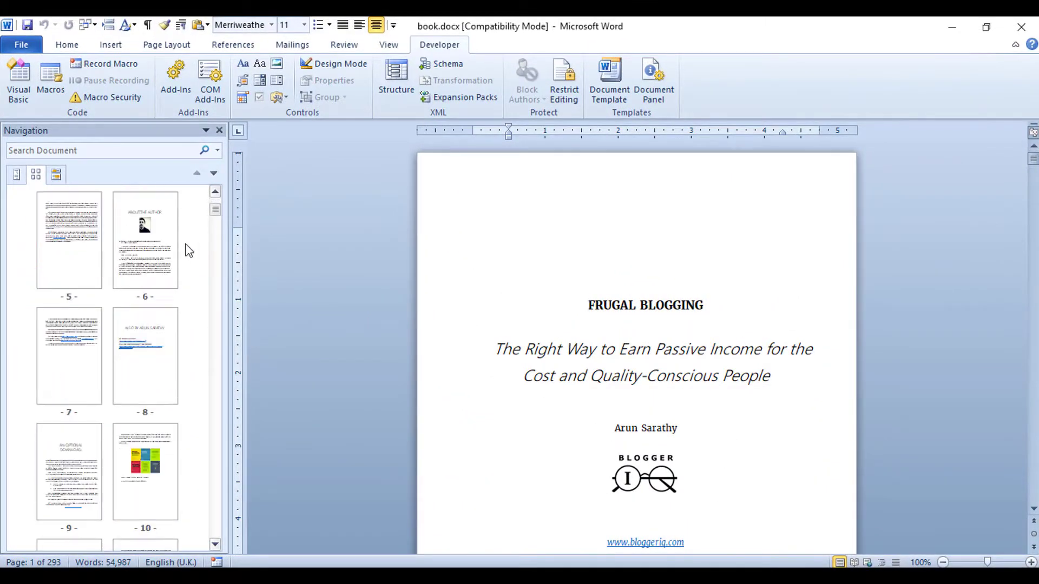
pyautogui.scroll(-3, 182, 244)
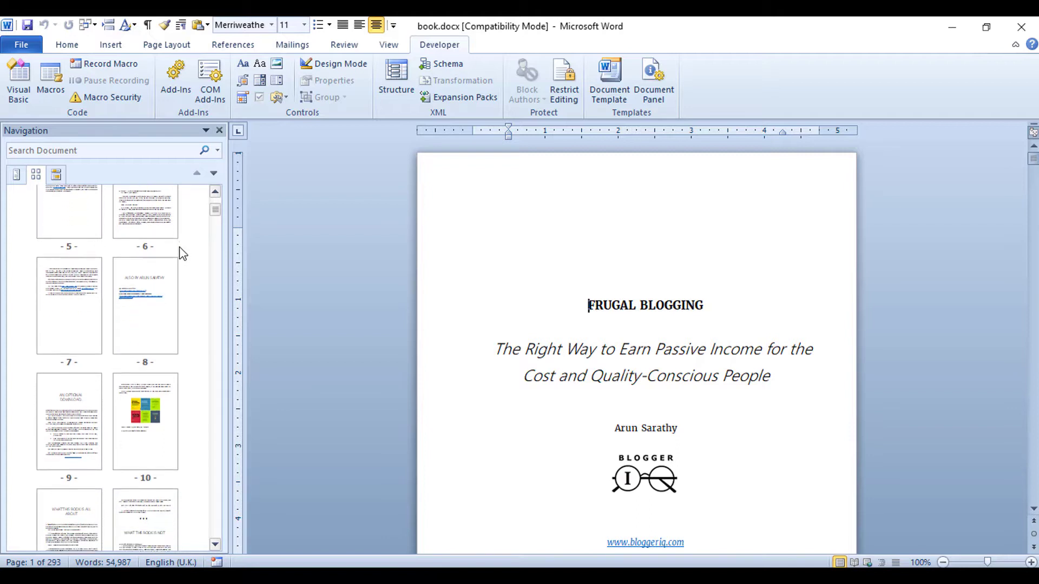
pyautogui.scroll(-8, 182, 253)
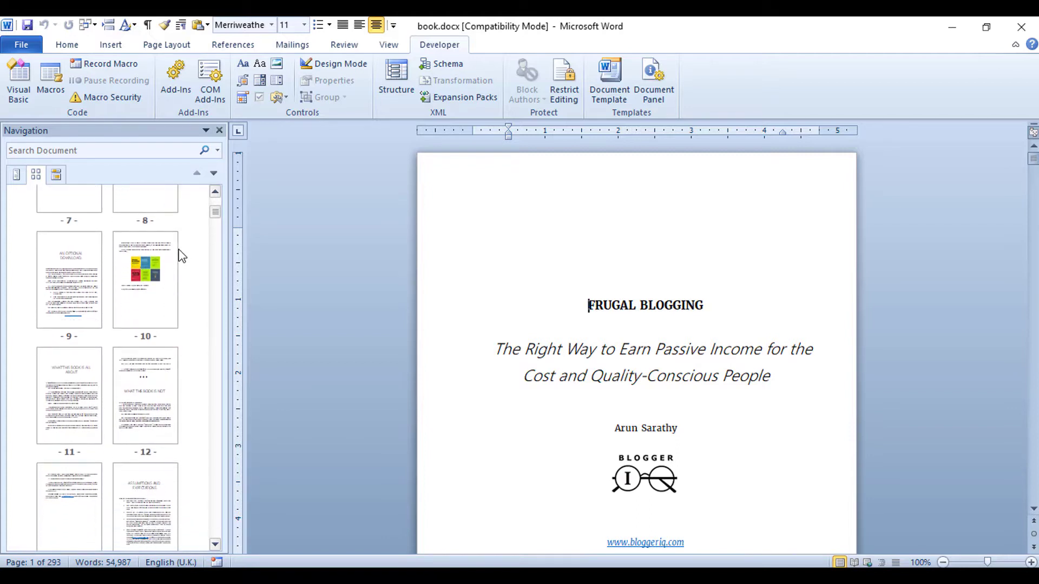
pyautogui.scroll(-3, 180, 258)
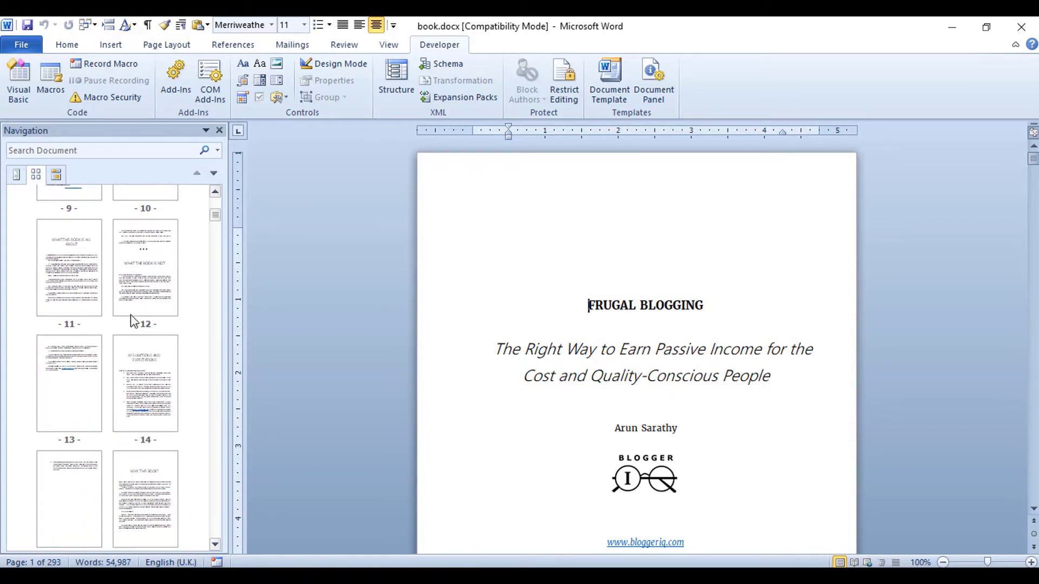
pyautogui.scroll(-1, 114, 309)
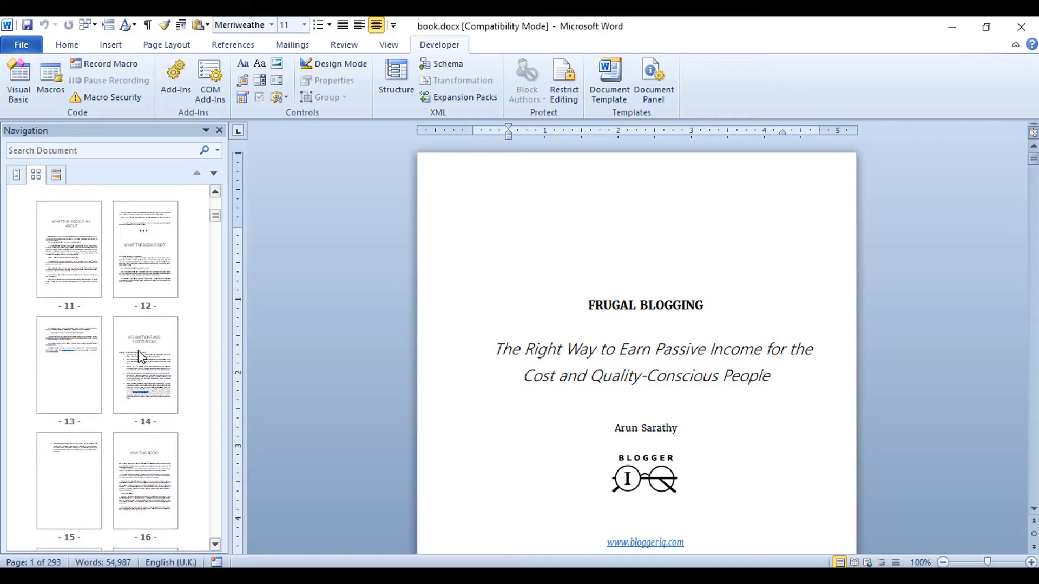
pyautogui.click(51, 244)
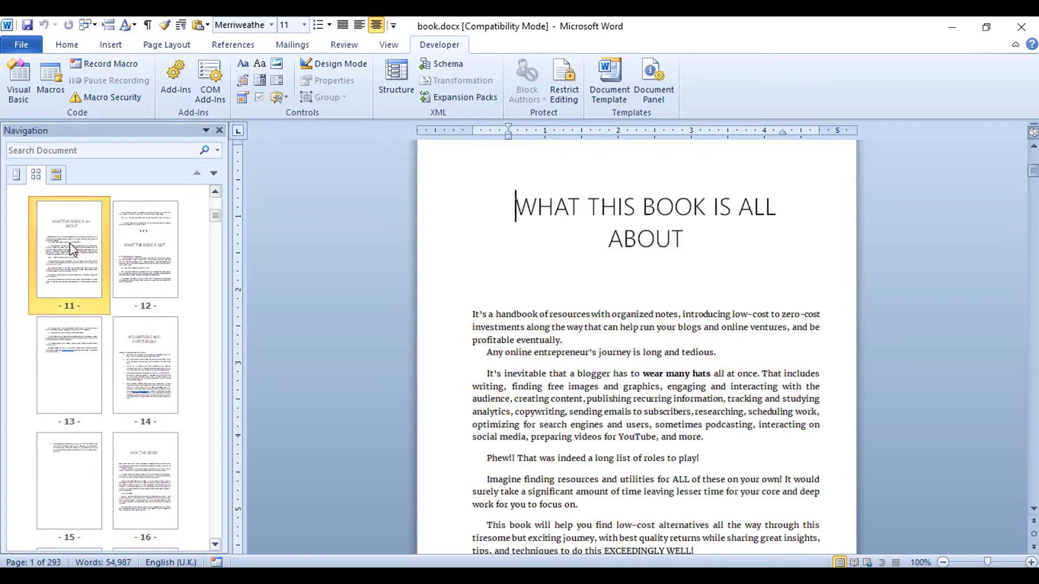
pyautogui.click(145, 355)
pyautogui.scroll(4, 128, 297)
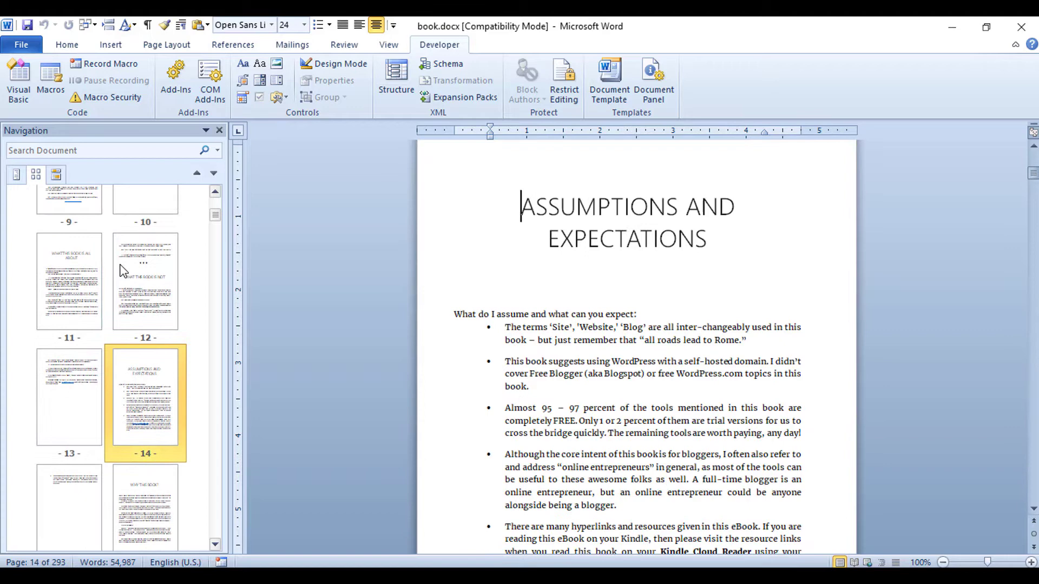
pyautogui.scroll(5, 120, 262)
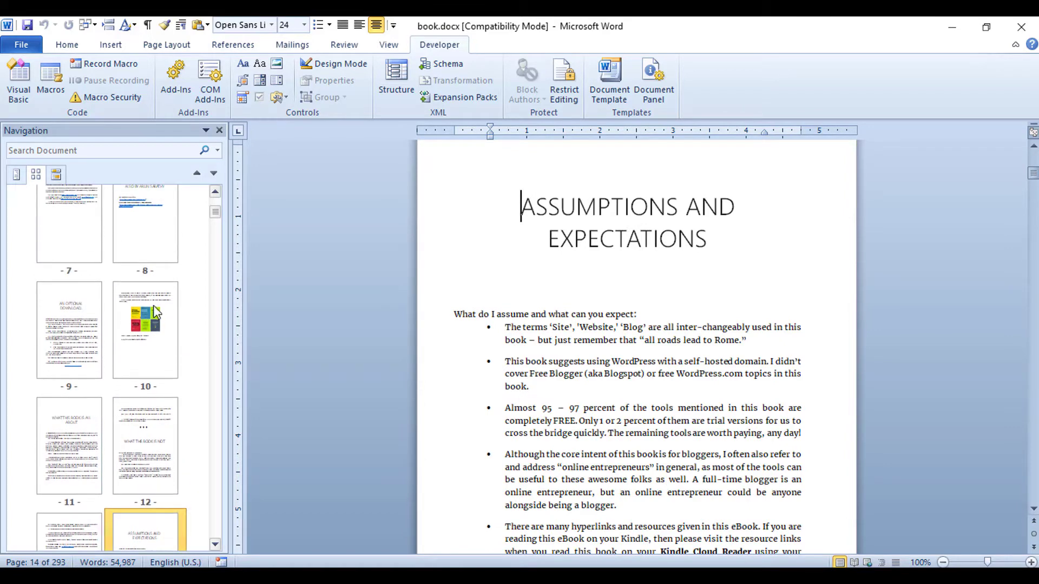
pyautogui.click(81, 311)
pyautogui.scroll(10, 124, 292)
pyautogui.click(136, 269)
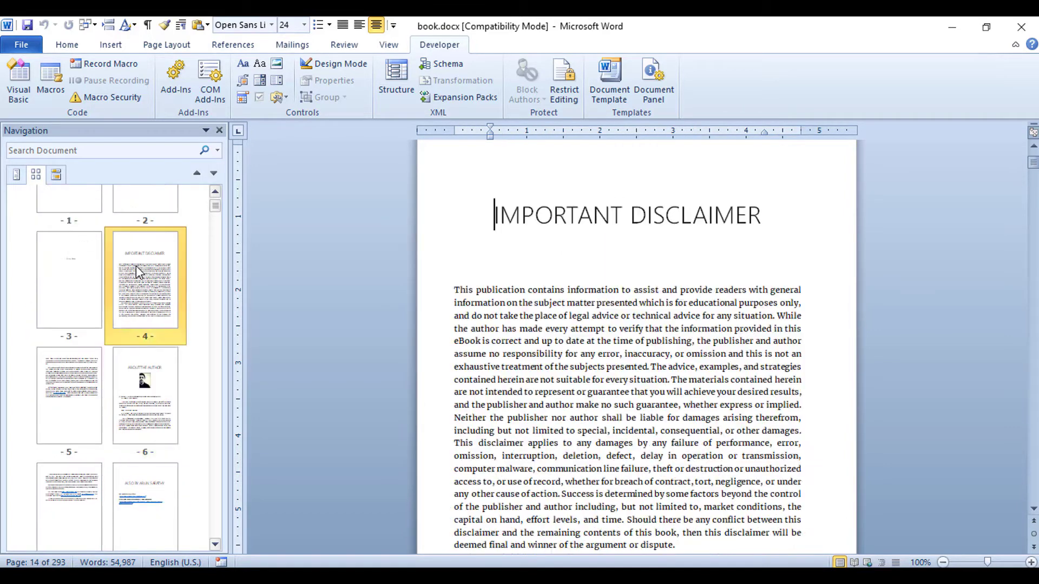
pyautogui.scroll(2, 135, 265)
pyautogui.click(140, 254)
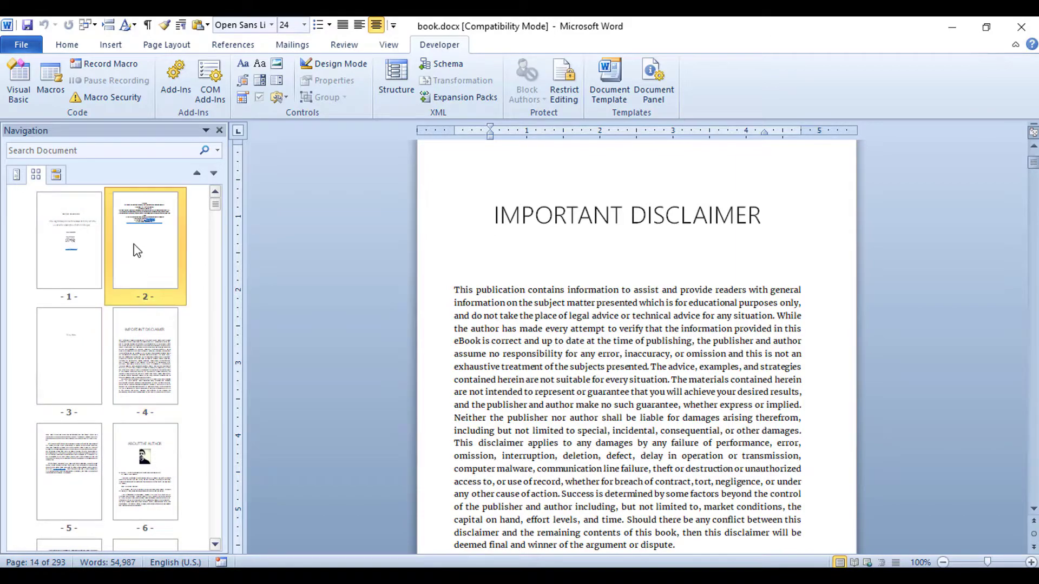
pyautogui.click(76, 215)
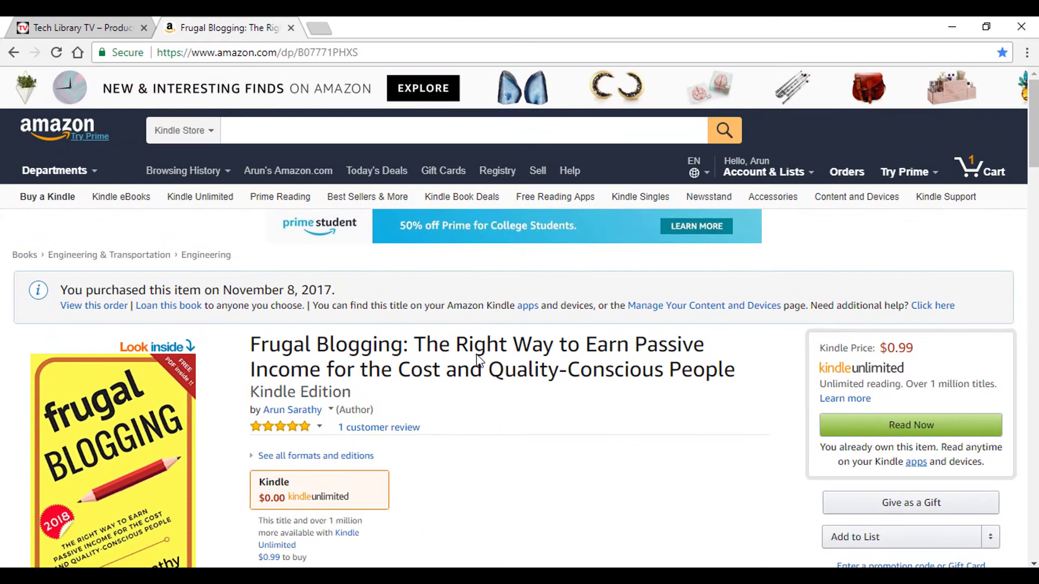
# - Open the Frugal Blogging Look Inside preview and scroll past the title to the copyright and dedication pages
pyautogui.scroll(-3, 416, 309)
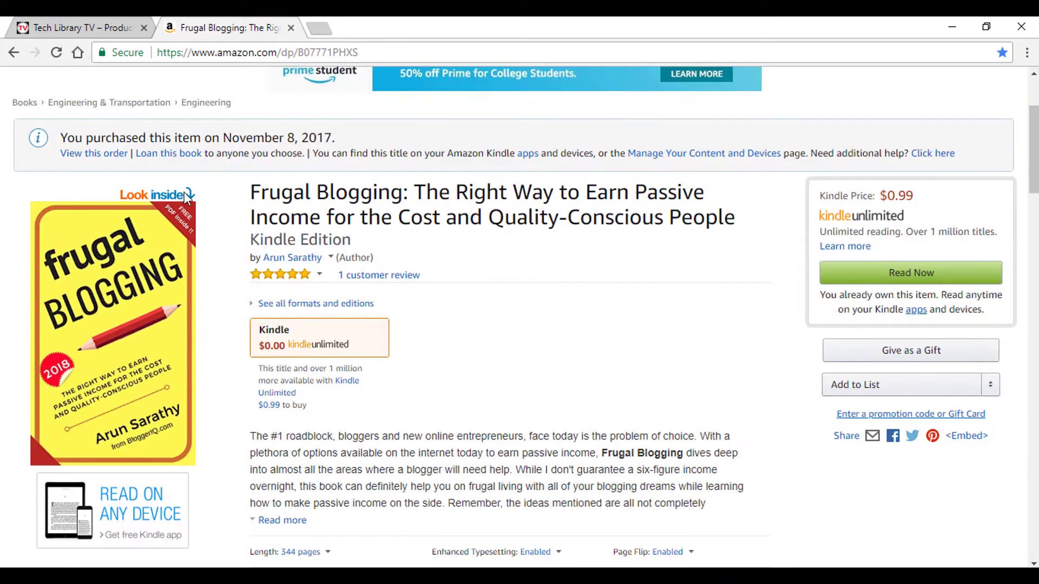
pyautogui.click(184, 193)
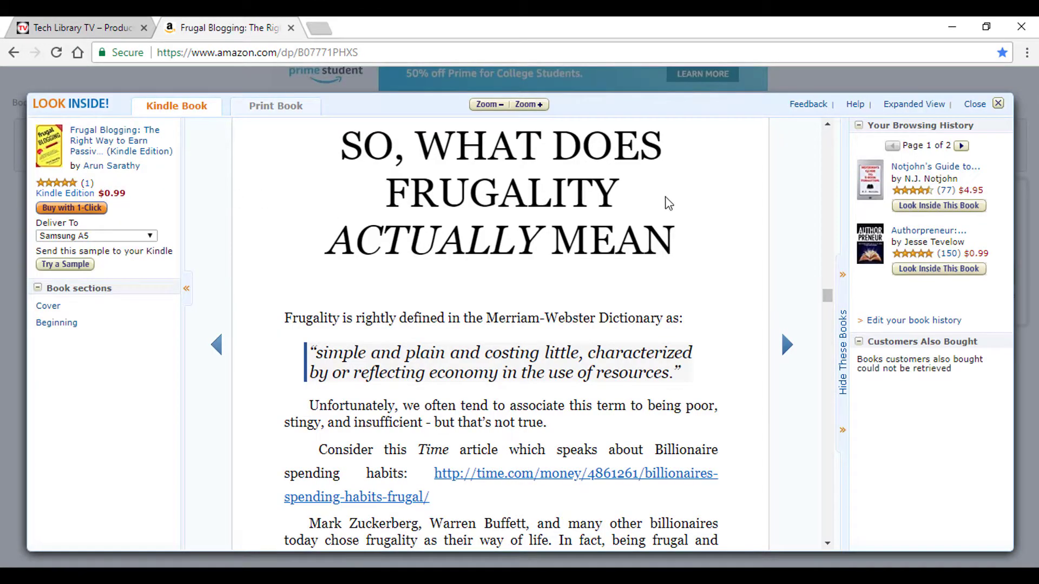
pyautogui.moveTo(828, 295); pyautogui.dragTo(827, 135)
pyautogui.scroll(-20, 637, 167)
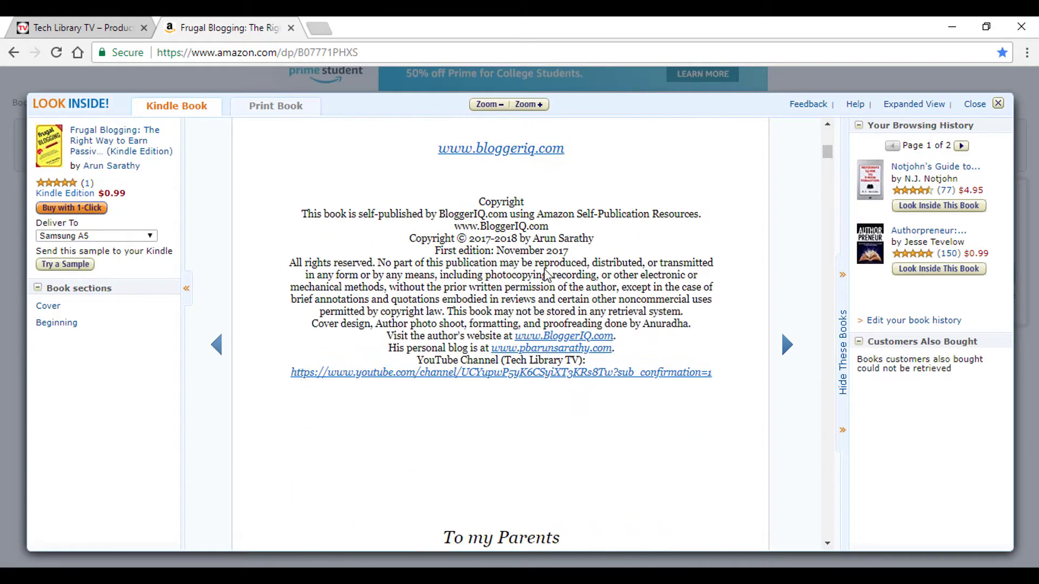
pyautogui.scroll(-5, 552, 274)
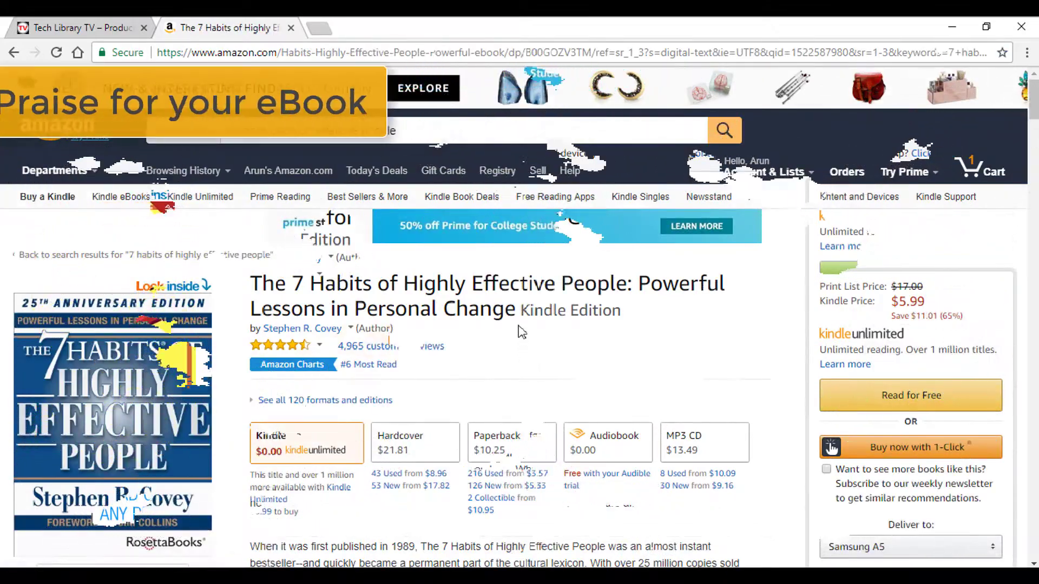
# - Open the Look Inside preview of The 7 Habits of Highly Effective People Kindle edition
pyautogui.scroll(-2, 382, 282)
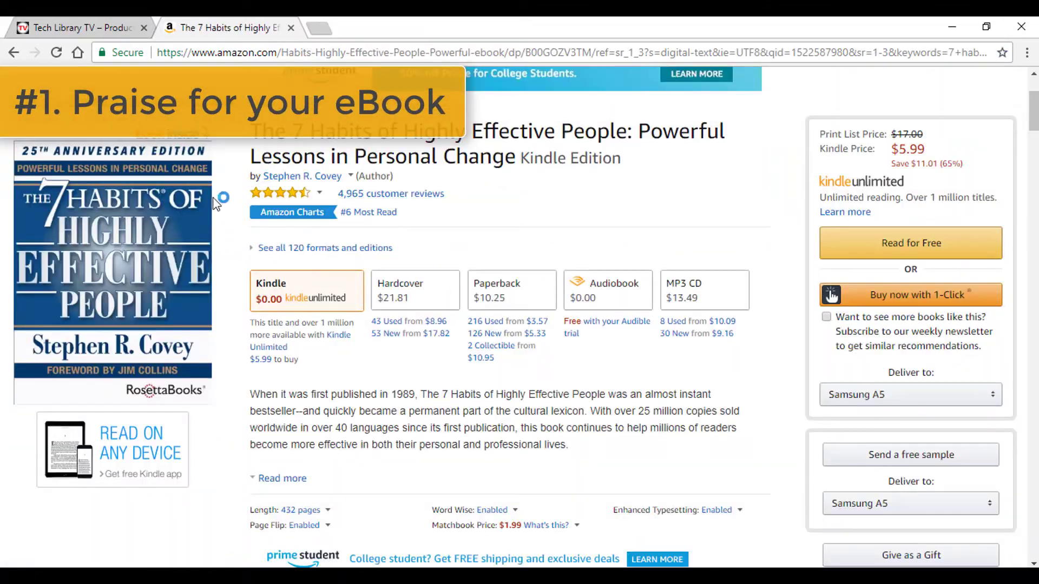
pyautogui.click(192, 142)
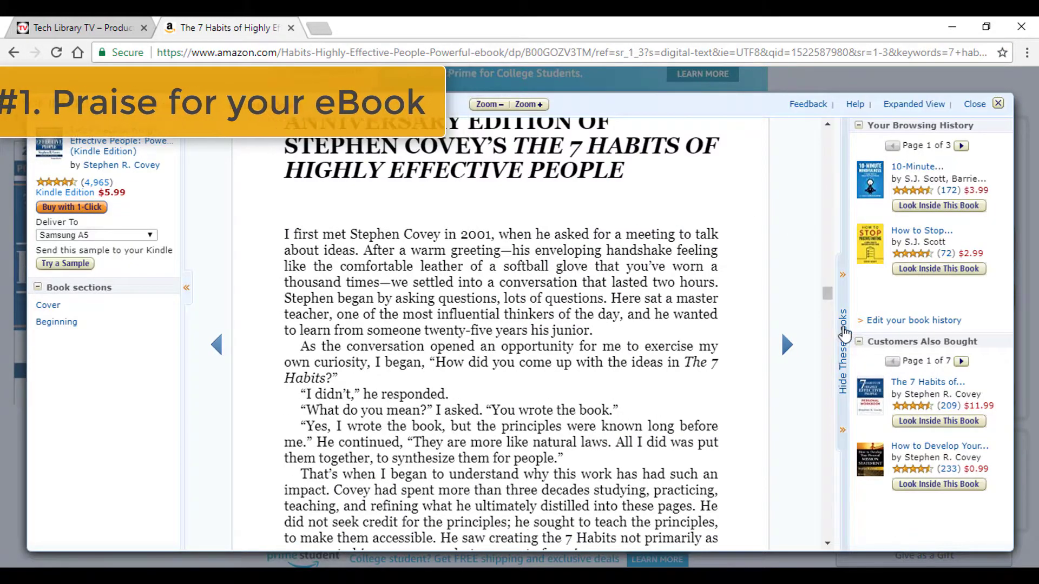
pyautogui.moveTo(827, 293); pyautogui.dragTo(827, 133)
# - Scroll through the praise quotes at the front of the 7 Habits preview
pyautogui.scroll(-5, 503, 270)
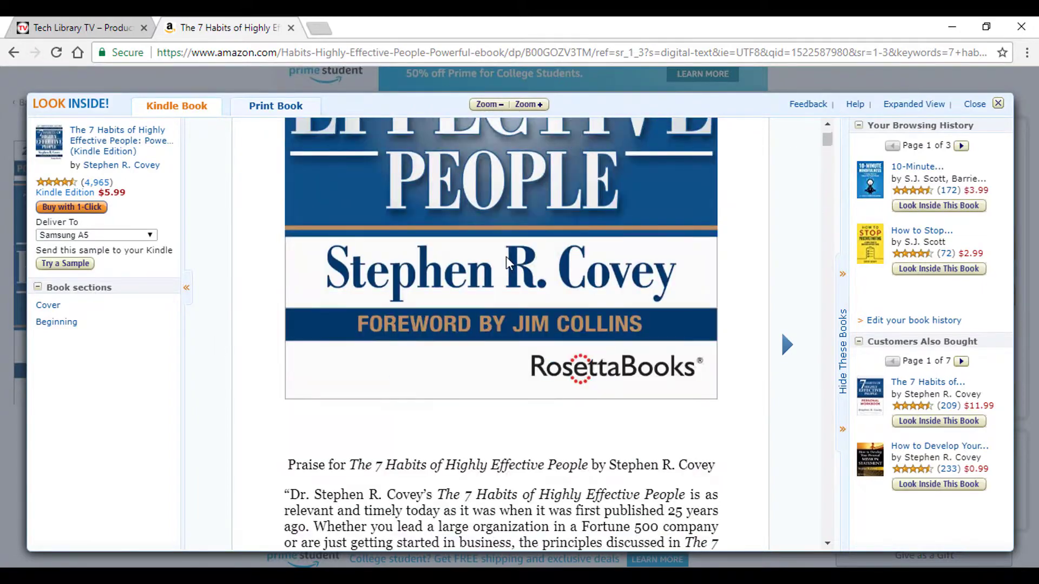
pyautogui.scroll(-5, 505, 256)
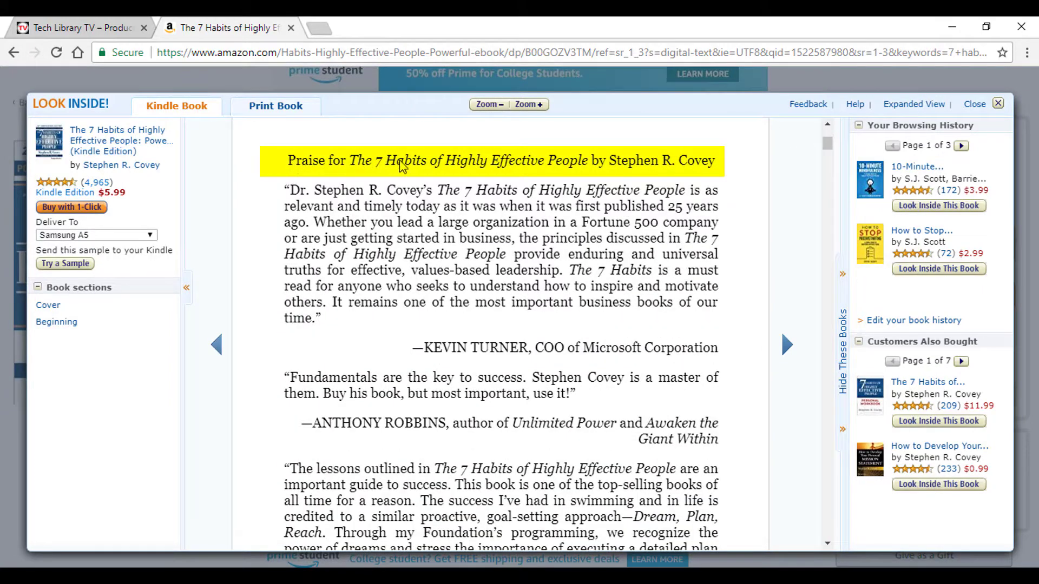
pyautogui.scroll(-17, 554, 311)
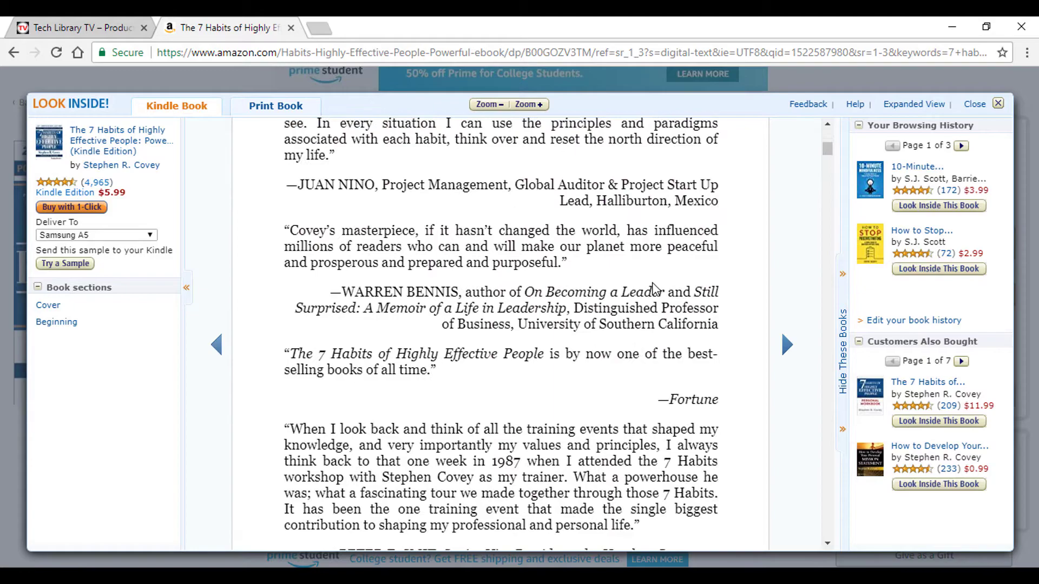
pyautogui.scroll(-18, 471, 312)
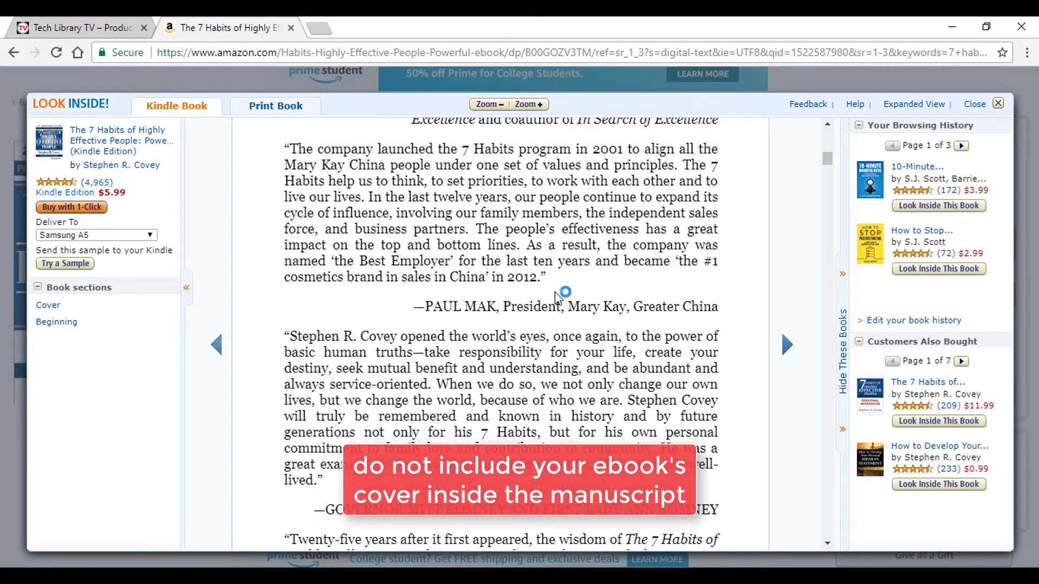
pyautogui.scroll(-18, 558, 297)
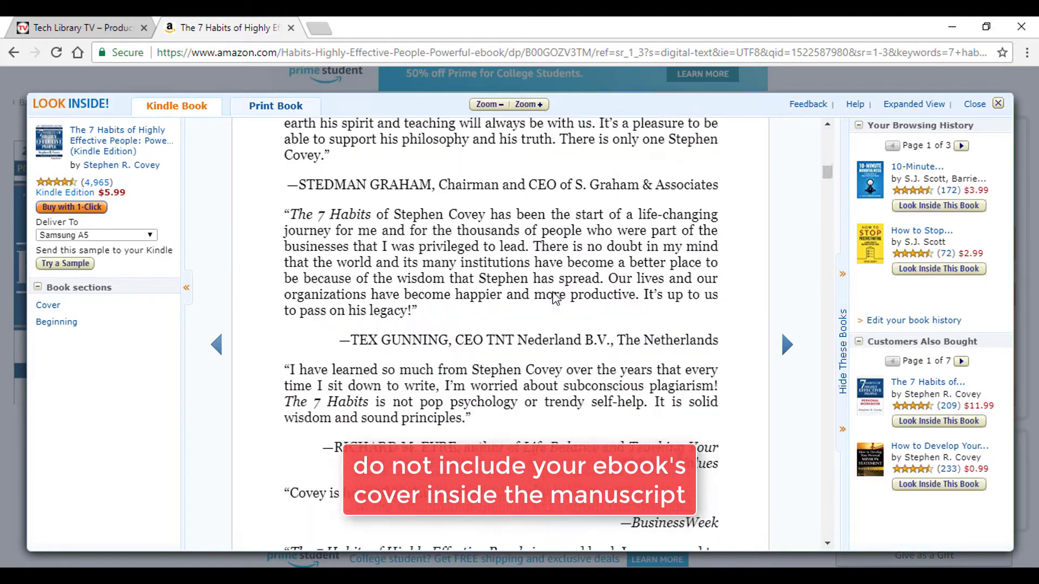
pyautogui.scroll(-18, 554, 297)
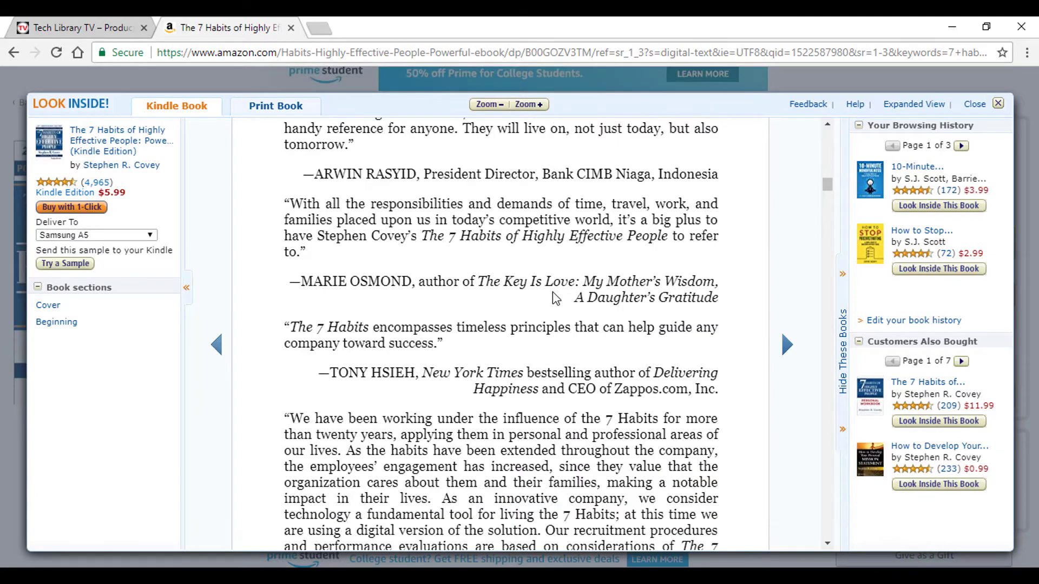
pyautogui.scroll(12, 555, 300)
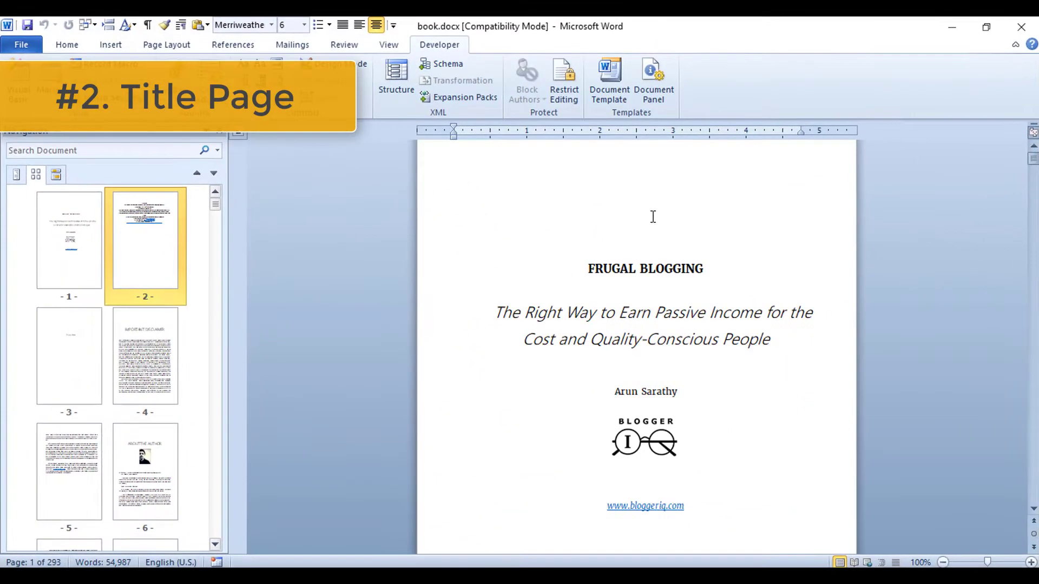
pyautogui.scroll(-3, 518, 264)
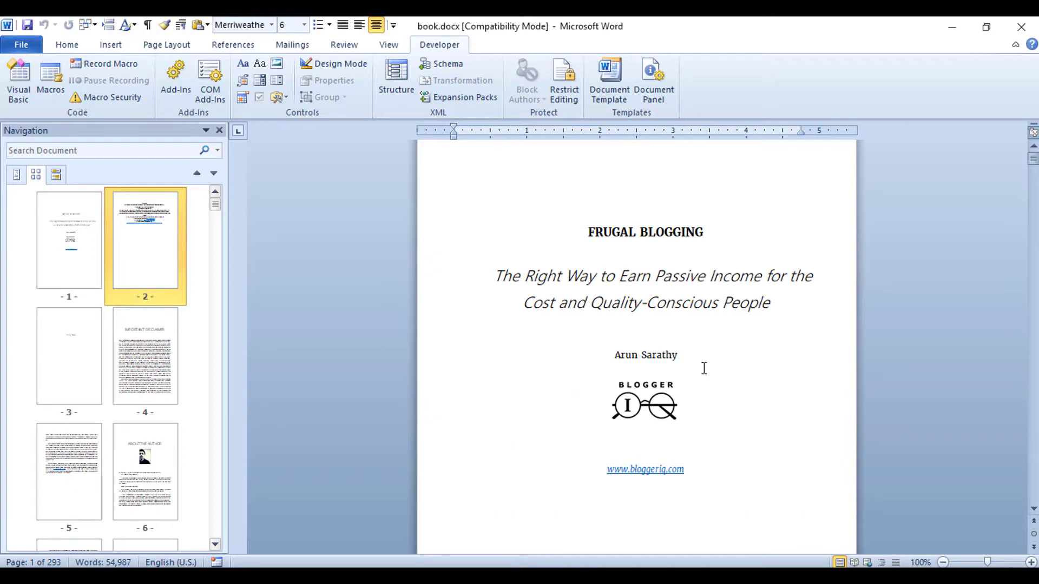
# - Scroll the book.docx FRUGAL BLOGGING title page to show its subtitle, author line and BLOGGER logo
pyautogui.scroll(-1, 718, 362)
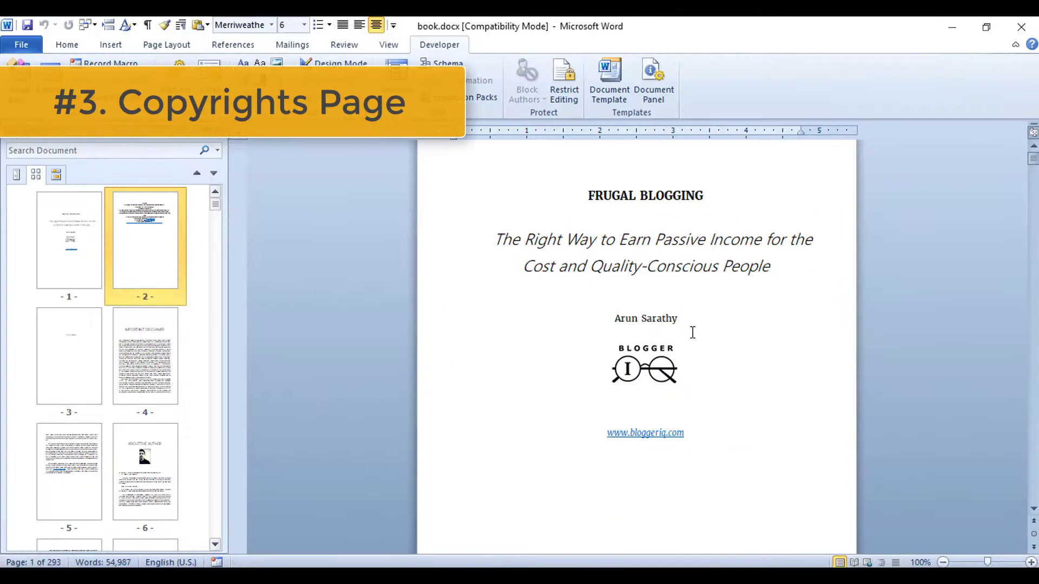
# - Scroll down to the copyright page on page 2 of book.docx
pyautogui.scroll(-15, 703, 393)
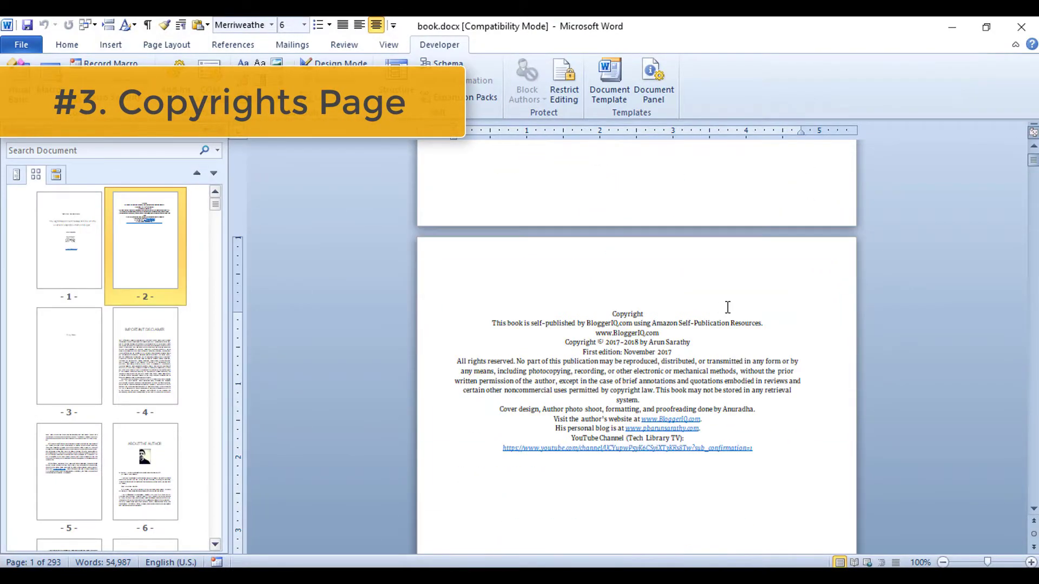
pyautogui.scroll(-1, 746, 292)
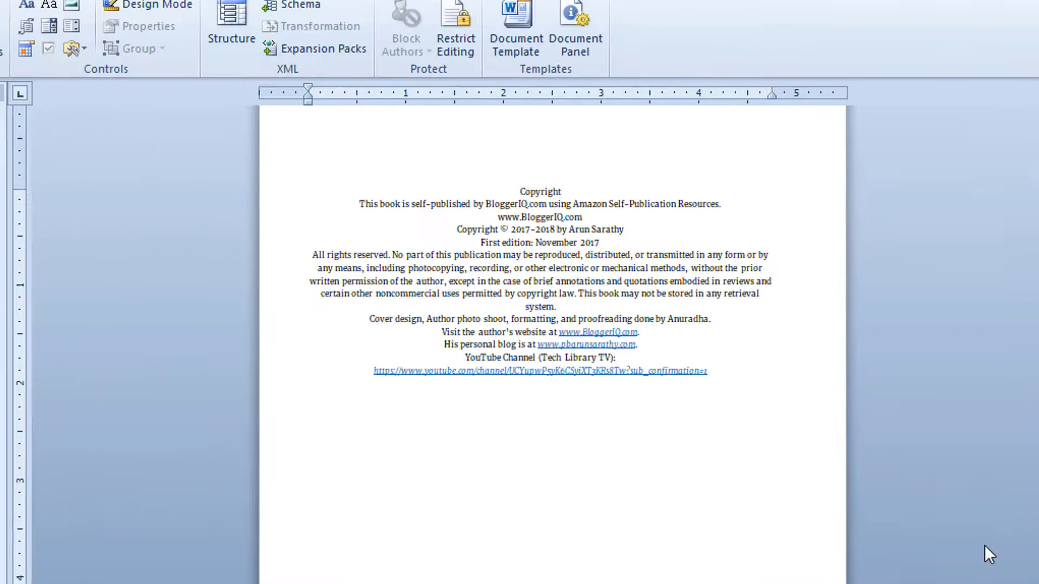
pyautogui.scroll(4, 814, 431)
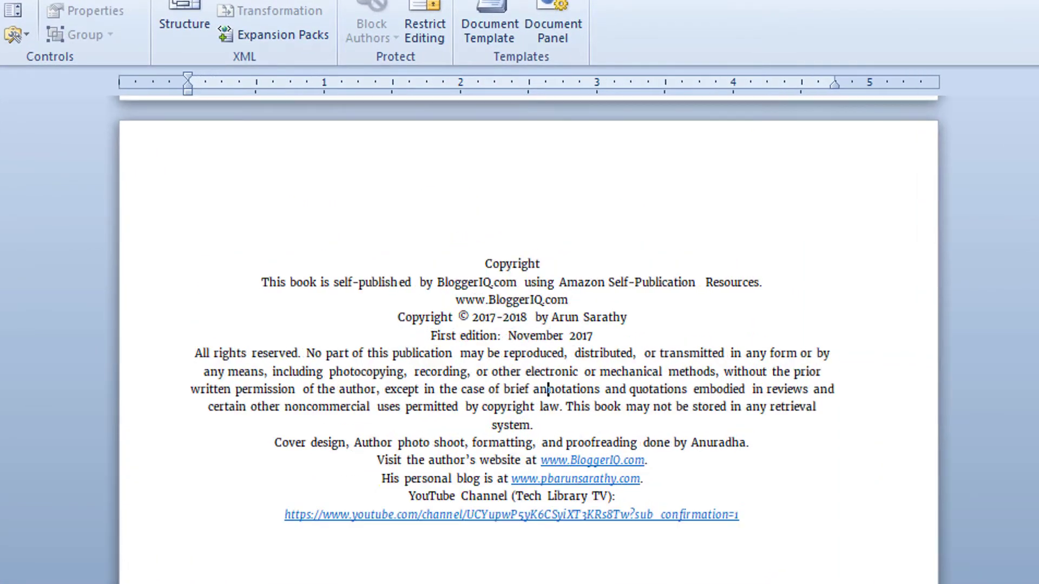
pyautogui.scroll(-1, 814, 431)
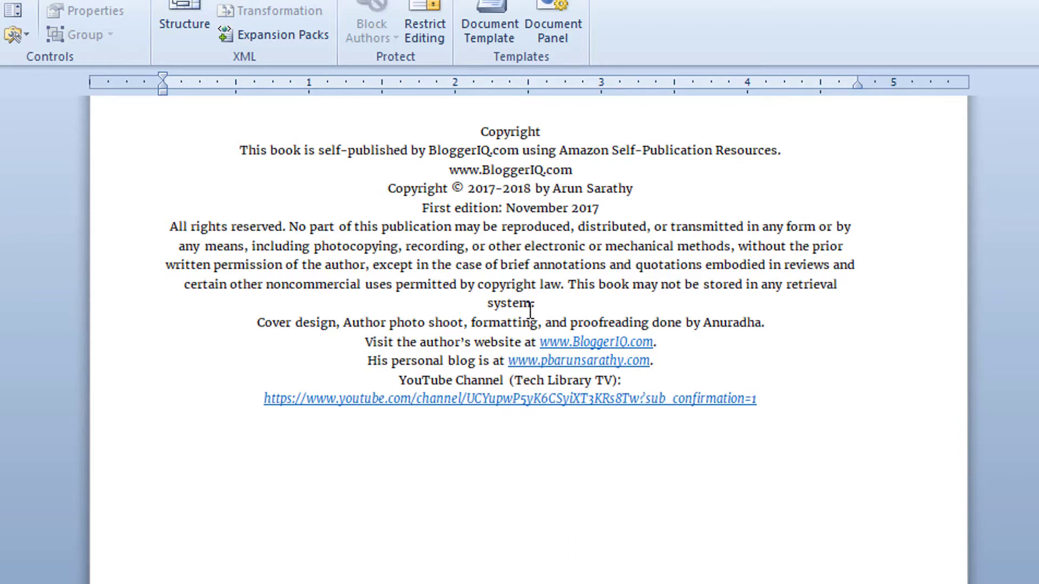
# - Point out the first edition date and author's website lines, then reach the 'To my Parents' dedication
pyautogui.click(618, 218)
pyautogui.click(441, 340)
pyautogui.scroll(1, 563, 466)
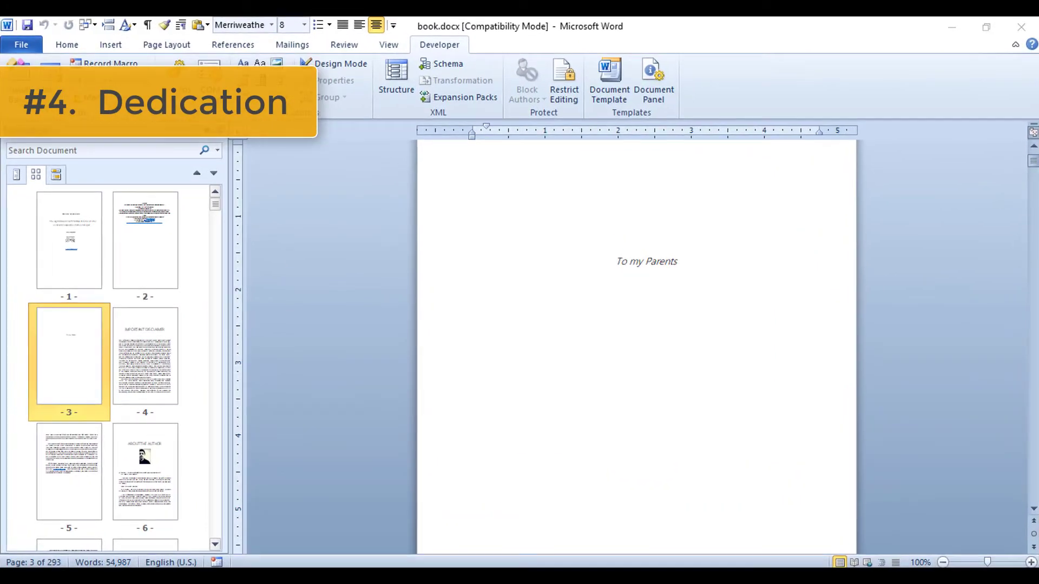
# - Remove and restore the blank lines above the dedication, then scroll to the IMPORTANT DISCLAIMER page
pyautogui.press('Delete')
pyautogui.press('Delete')
pyautogui.press('Delete')
pyautogui.press('Delete')
pyautogui.press('Delete')
pyautogui.press('Delete')
pyautogui.press('Delete')
pyautogui.press('Delete')
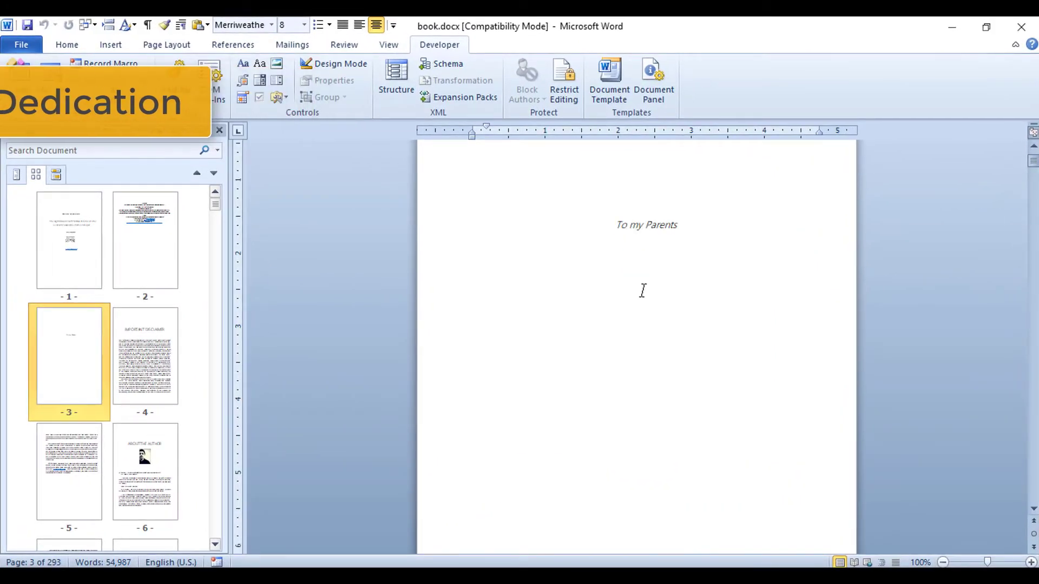
pyautogui.press('Return')
pyautogui.press('Return')
pyautogui.press('Return')
pyautogui.press('Return')
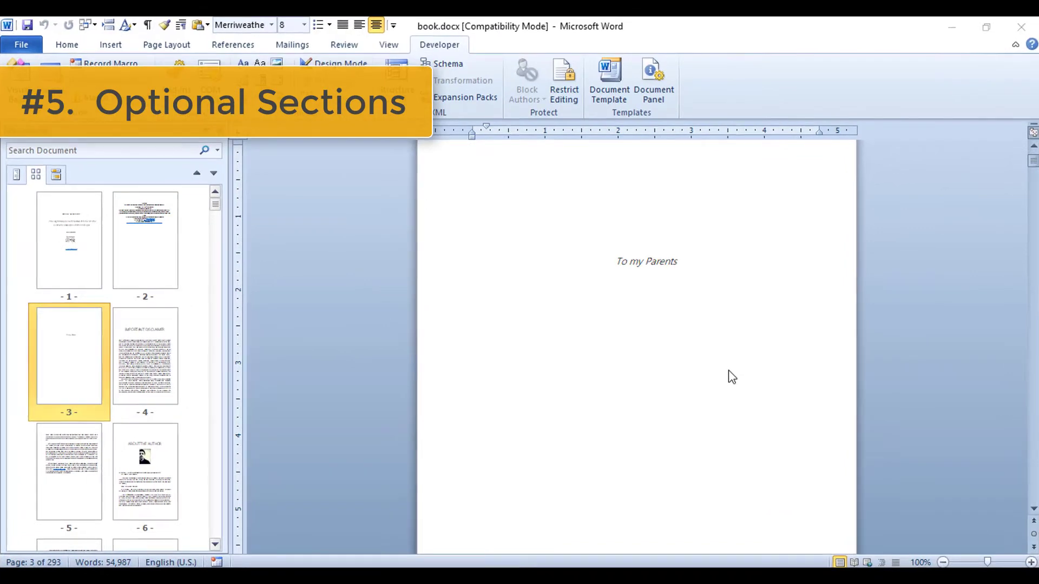
pyautogui.scroll(-10, 671, 278)
# - Jump to the IMPORTANT DISCLAIMER page, then the ABOUT THE AUTHOR page, via Navigation pane thumbnails
pyautogui.scroll(-10, 682, 276)
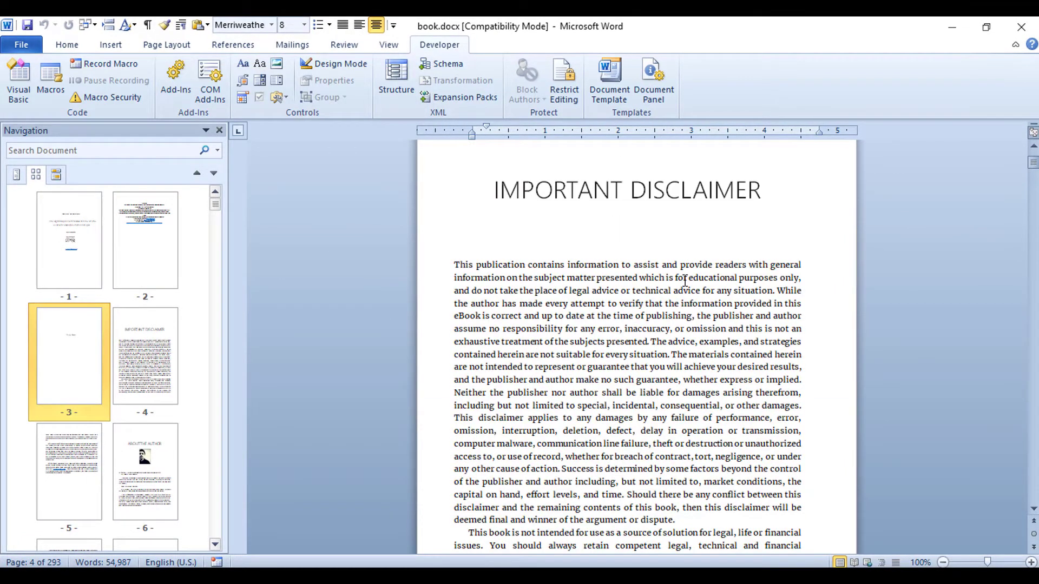
pyautogui.click(174, 339)
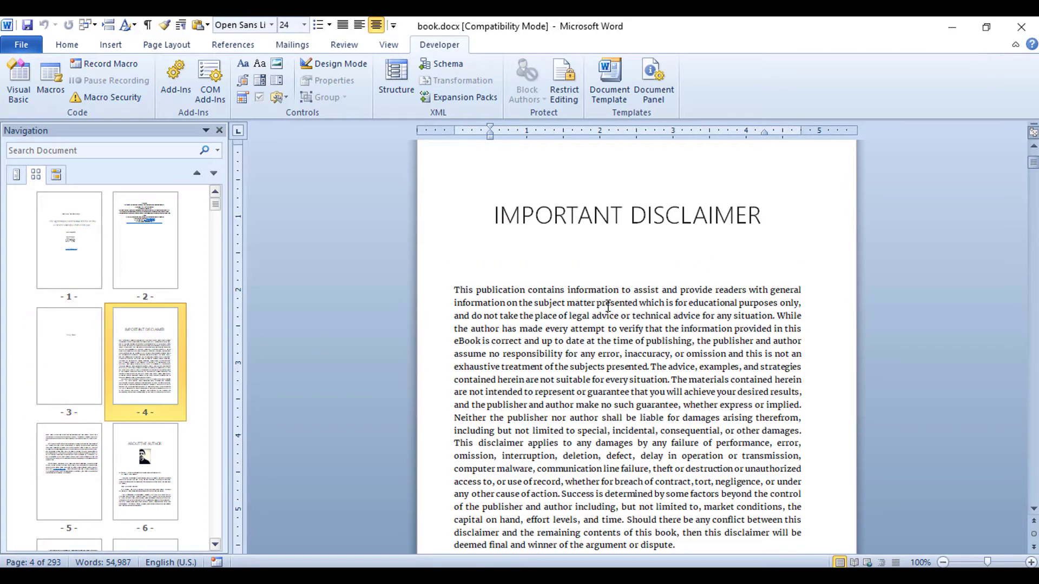
pyautogui.click(146, 463)
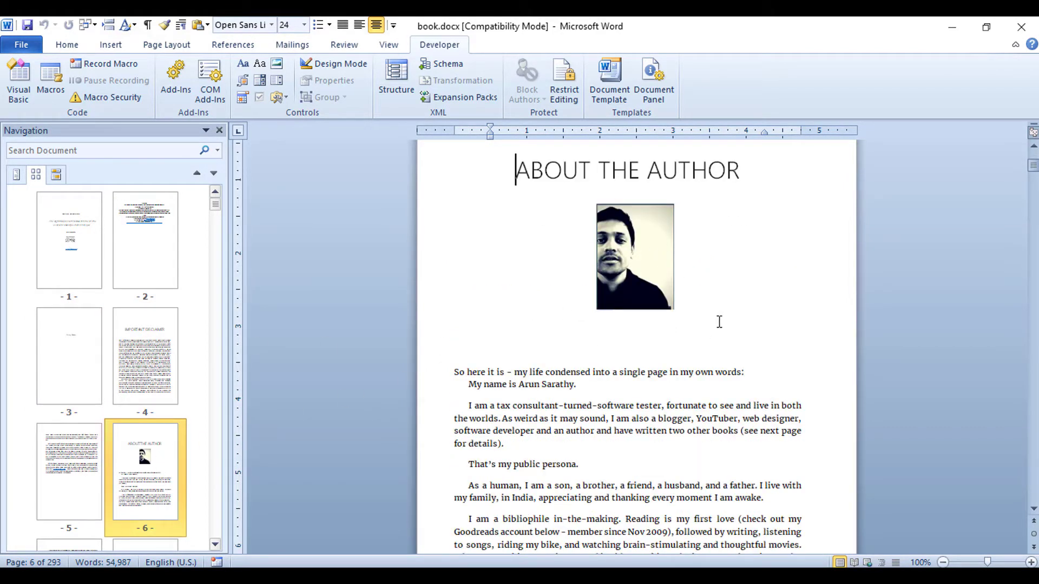
# - Scroll through the Also By pages, then jump to final page 293, OTHER BOOKS WRITTEN BY THE AUTHOR
pyautogui.scroll(-12, 658, 319)
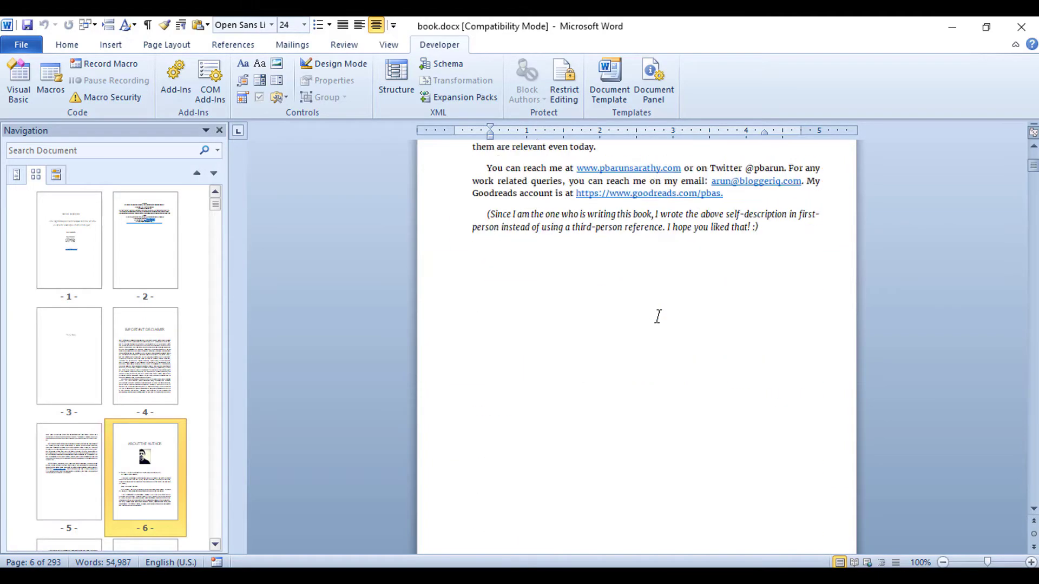
pyautogui.scroll(-10, 658, 317)
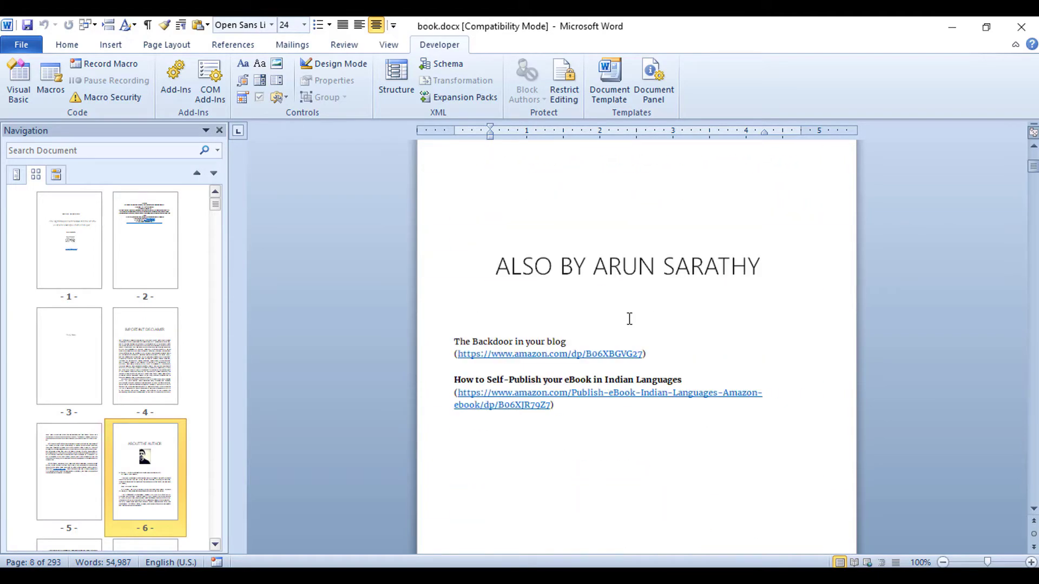
pyautogui.scroll(-1, 629, 318)
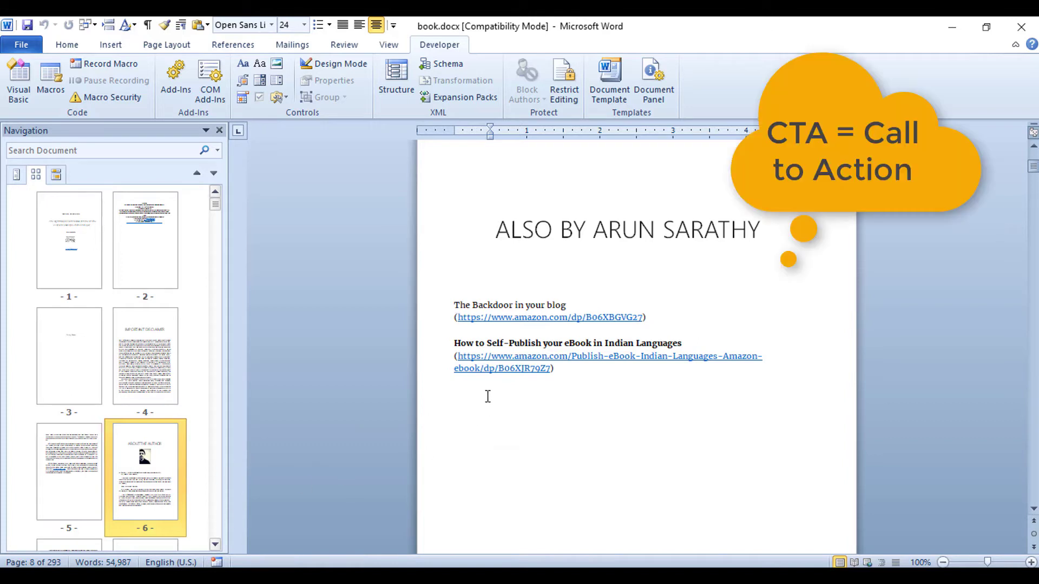
pyautogui.scroll(-2, 505, 382)
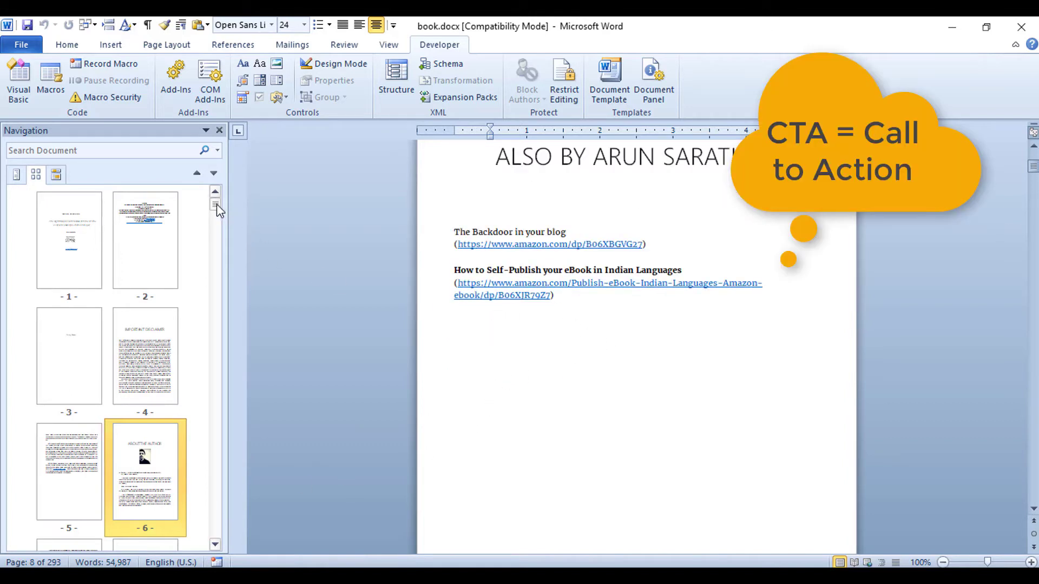
pyautogui.moveTo(217, 203); pyautogui.dragTo(217, 538)
pyautogui.click(58, 465)
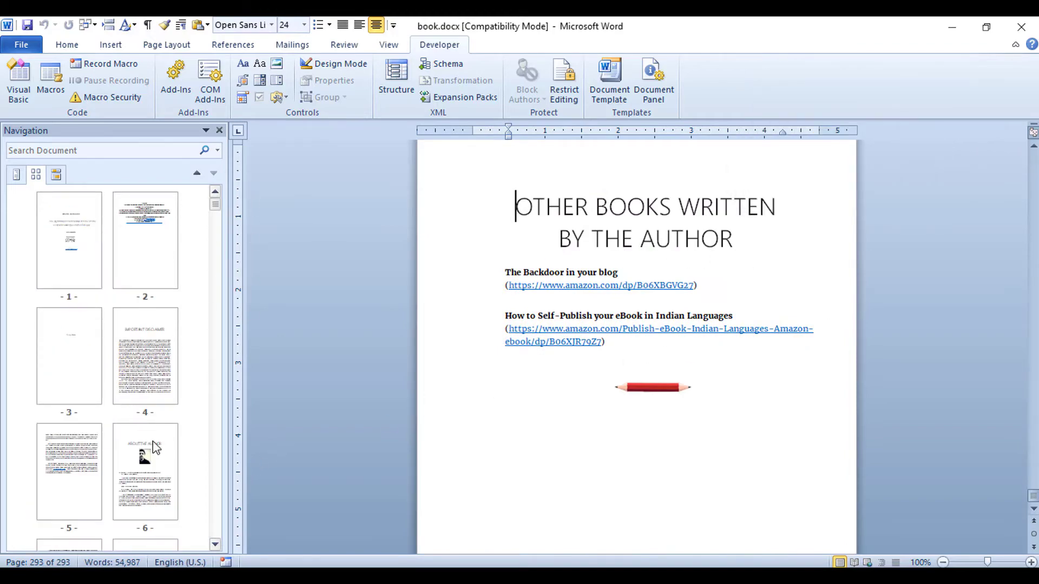
# - Return to About the Author and scroll through the What This Book Is All About, Not, and Assumptions pages
pyautogui.click(154, 459)
pyautogui.scroll(-20, 514, 329)
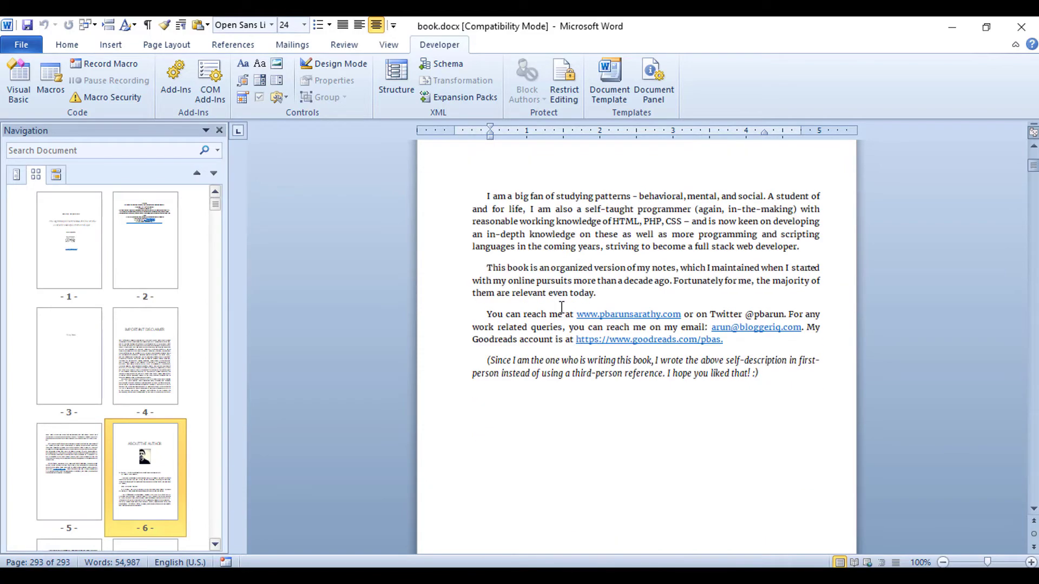
pyautogui.scroll(-15, 584, 307)
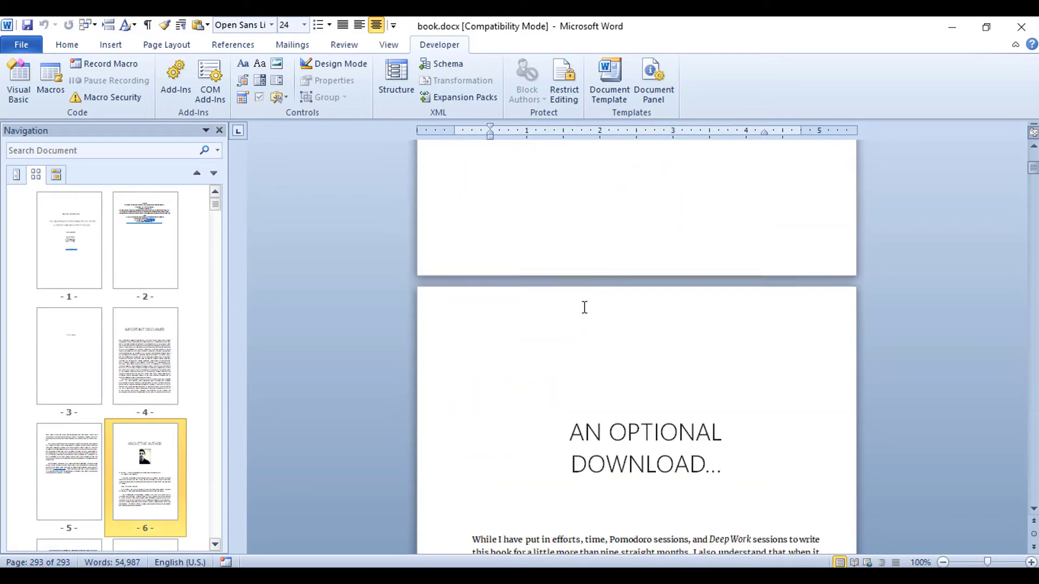
pyautogui.scroll(-20, 585, 307)
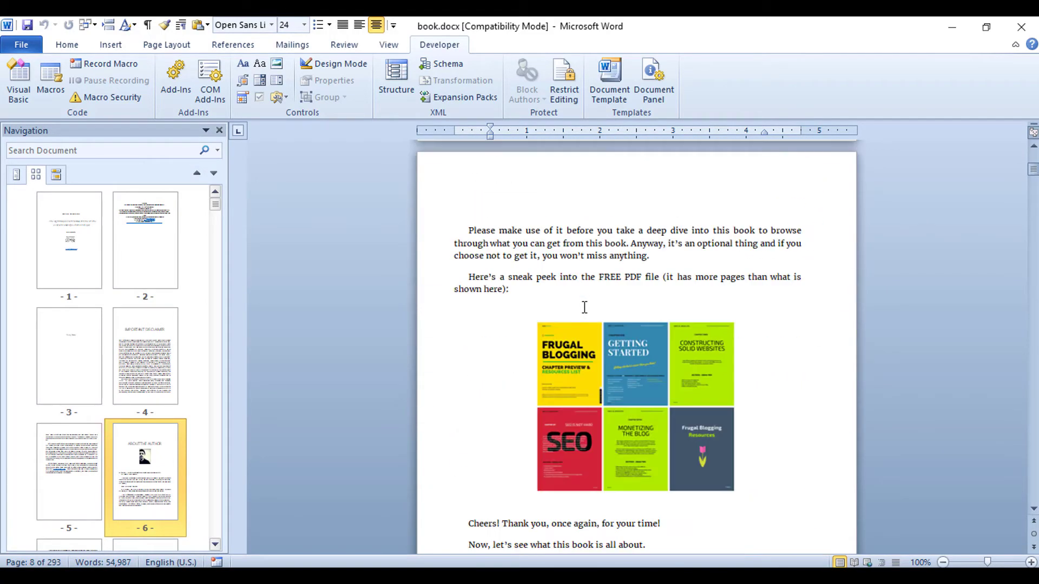
pyautogui.scroll(-10, 584, 307)
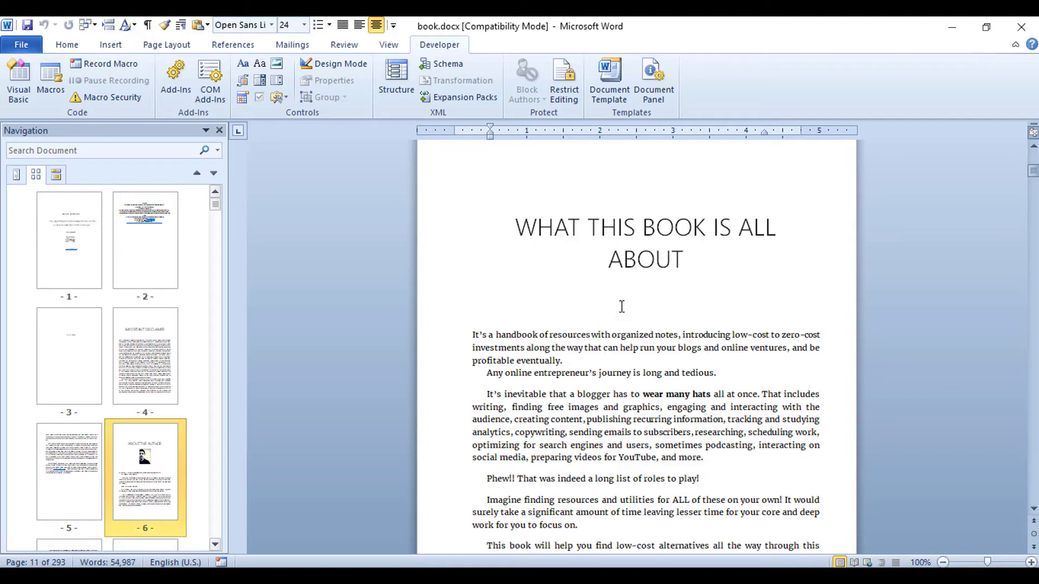
pyautogui.scroll(-14, 707, 299)
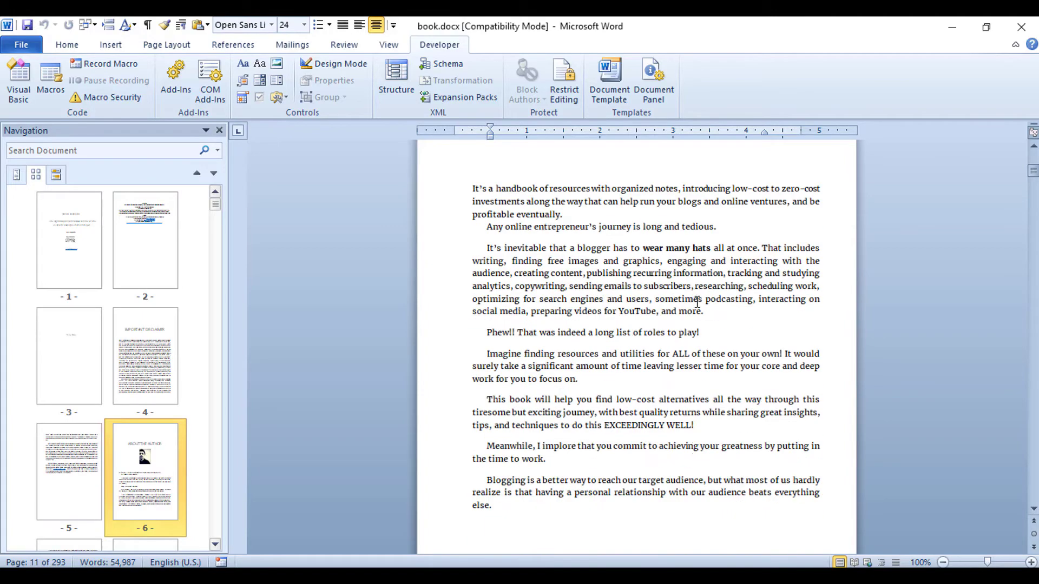
pyautogui.scroll(-15, 693, 290)
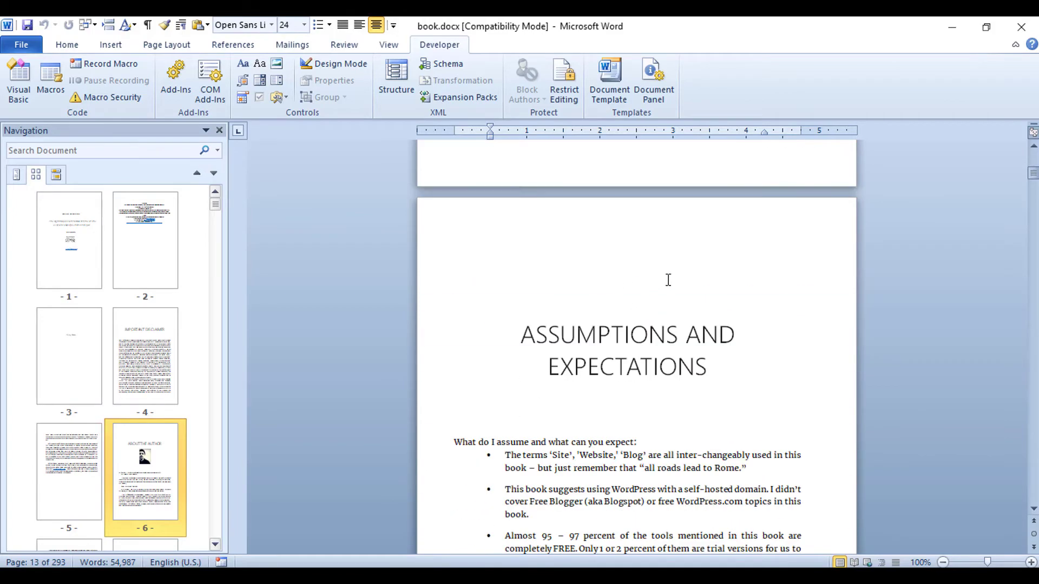
# - Scroll back up and jump to the CONTENTS page 17
pyautogui.scroll(3, 668, 280)
pyautogui.scroll(15, 616, 273)
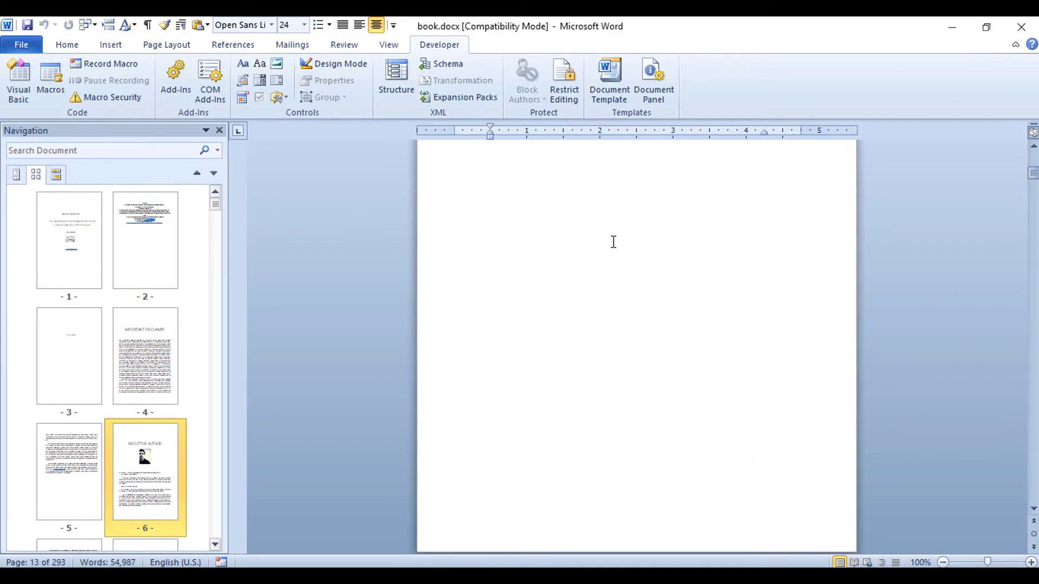
pyautogui.scroll(15, 614, 241)
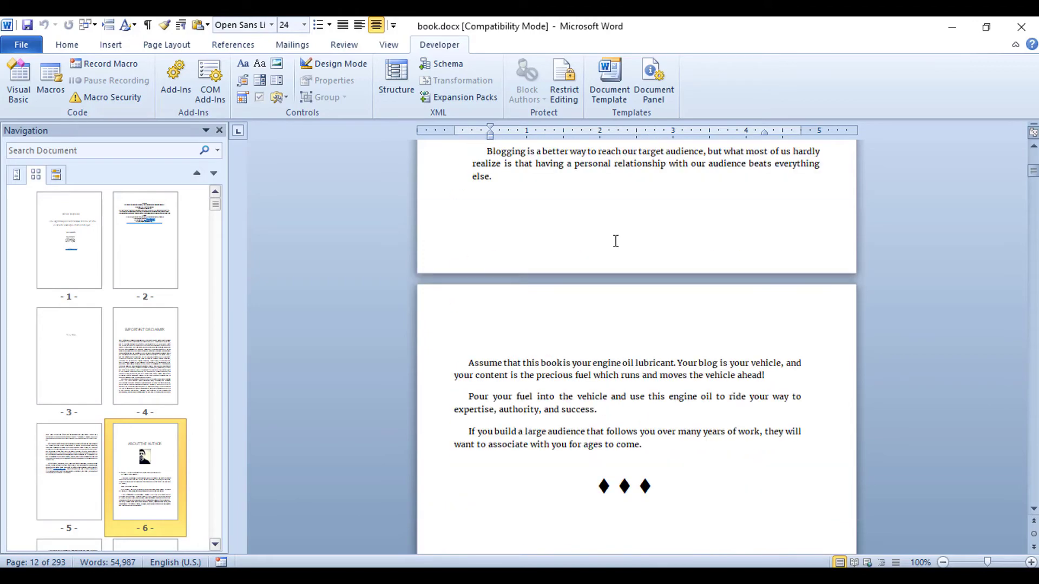
pyautogui.click(152, 455)
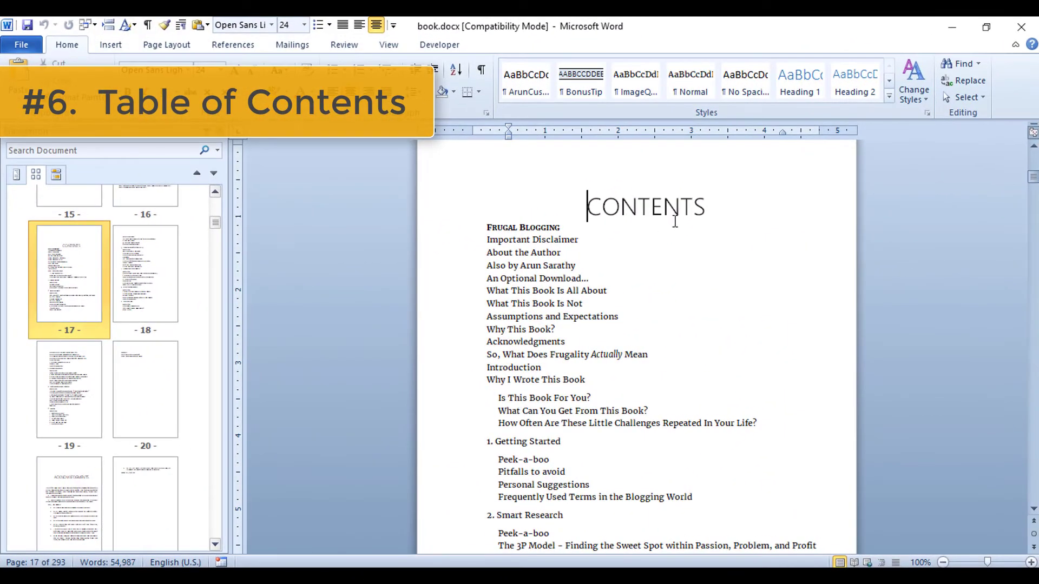
# - Follow the Getting Started contents link to its chapter, then return to the page 17 Contents
pyautogui.scroll(-1, 674, 221)
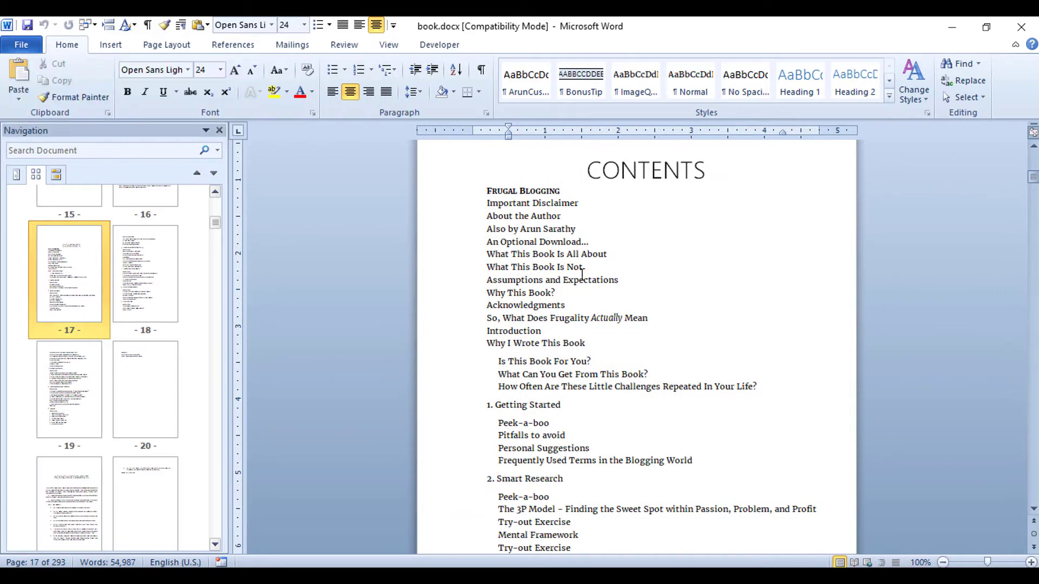
pyautogui.keyDown('ctrl'); pyautogui.click(535, 405); pyautogui.keyUp('ctrl')
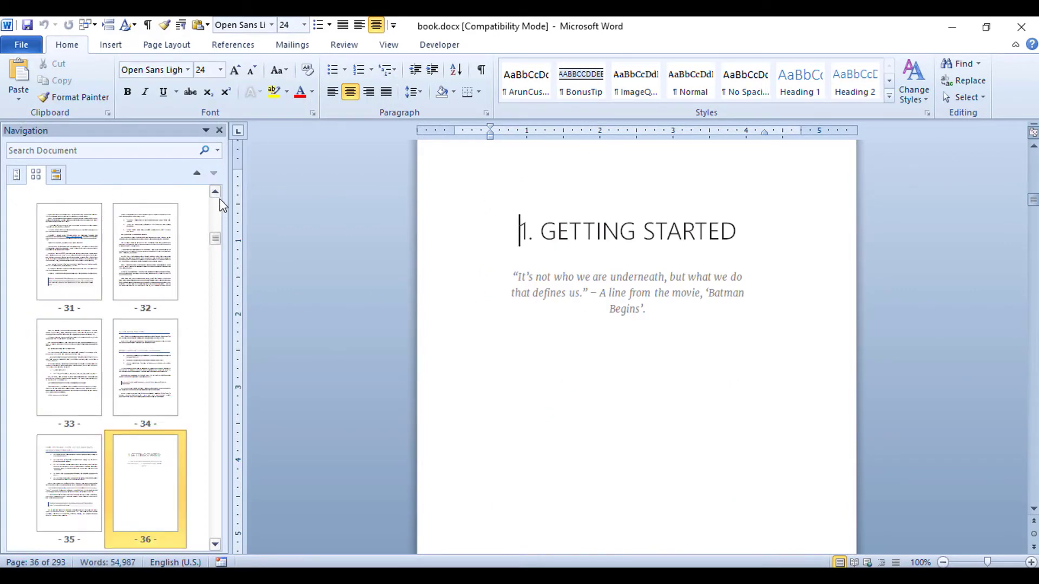
pyautogui.moveTo(216, 238); pyautogui.dragTo(216, 225)
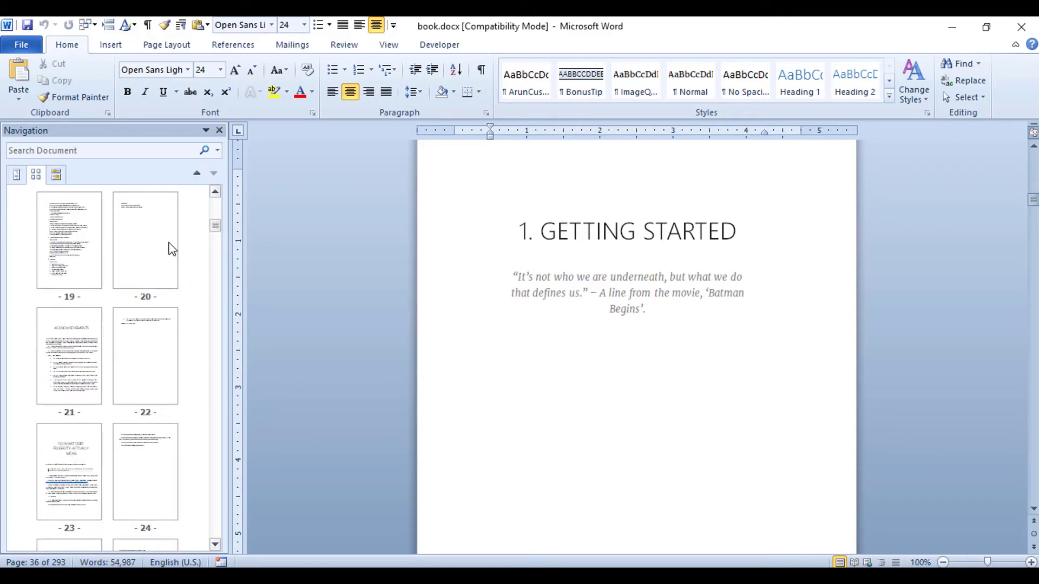
pyautogui.scroll(3, 163, 248)
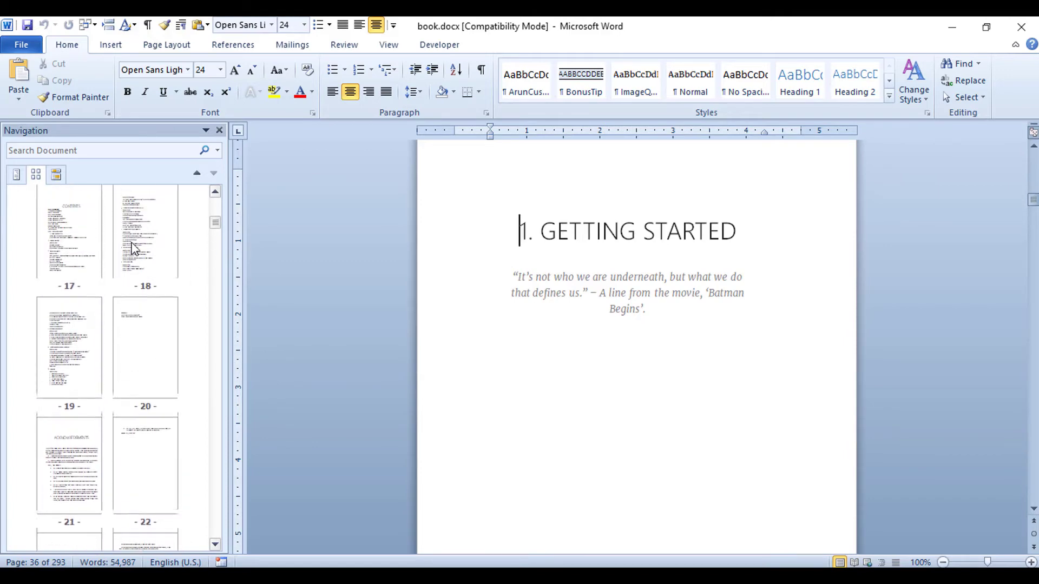
pyautogui.click(76, 245)
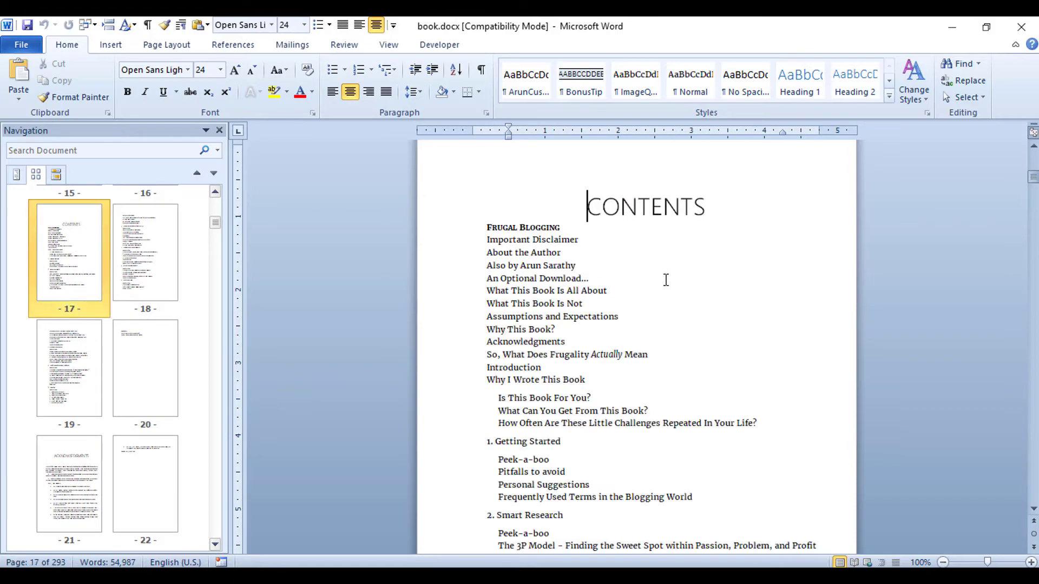
# - Scroll down the contents list and follow the SEO is Not Hard entry
pyautogui.scroll(-3, 666, 280)
pyautogui.scroll(-15, 665, 280)
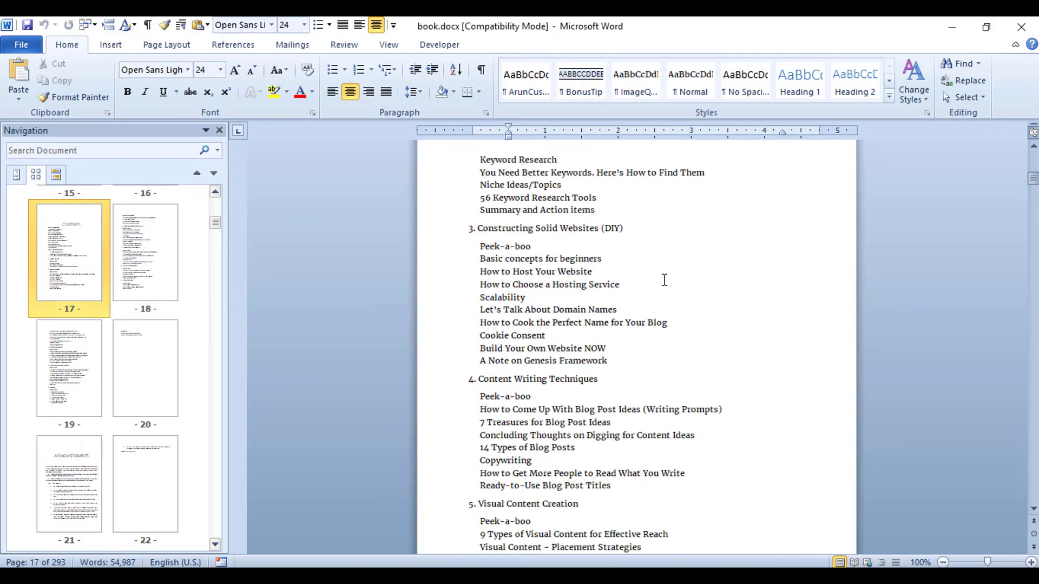
pyautogui.scroll(-7, 664, 279)
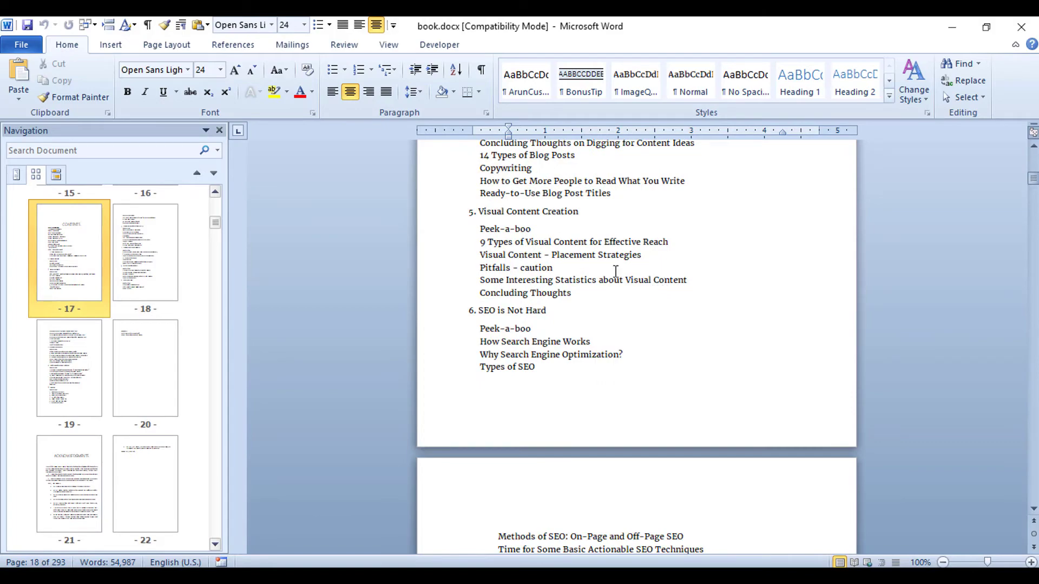
pyautogui.keyDown('ctrl'); pyautogui.click(519, 316); pyautogui.keyUp('ctrl')
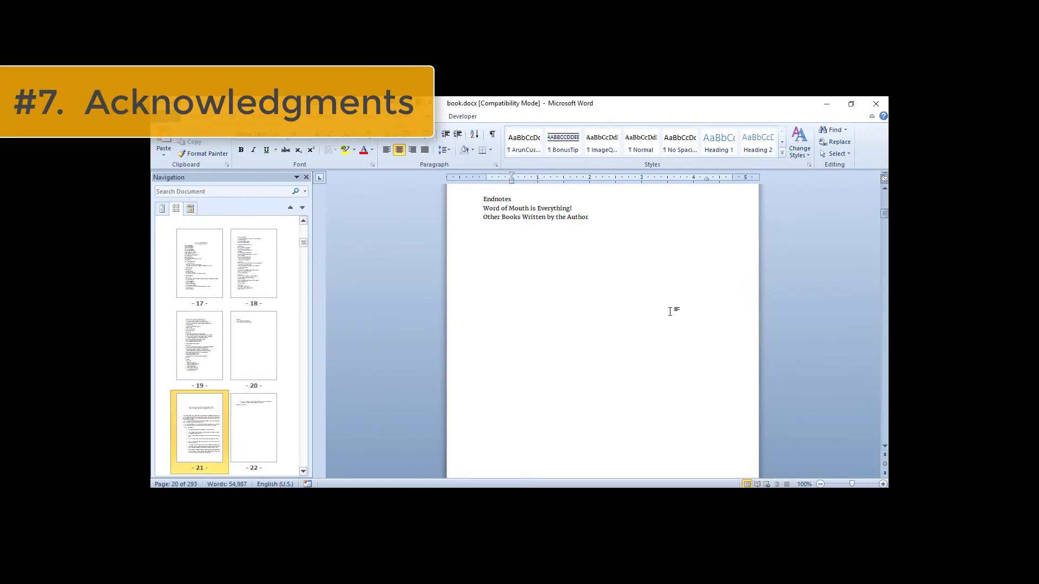
# - Scroll through the ACKNOWLEDGMENTS text on page 21 to its end, reaching page 22
pyautogui.scroll(-10, 673, 279)
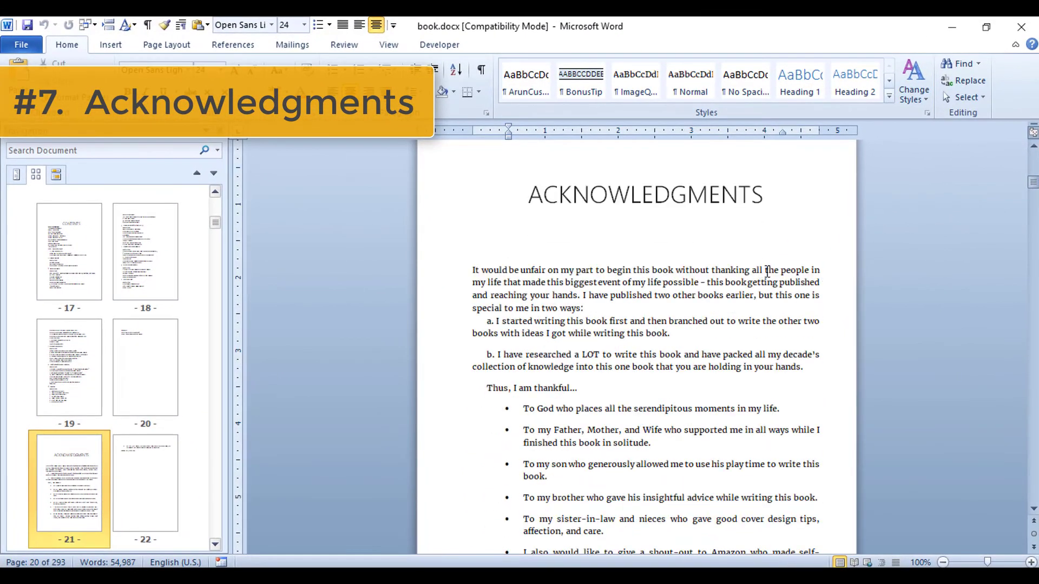
pyautogui.scroll(1, 782, 270)
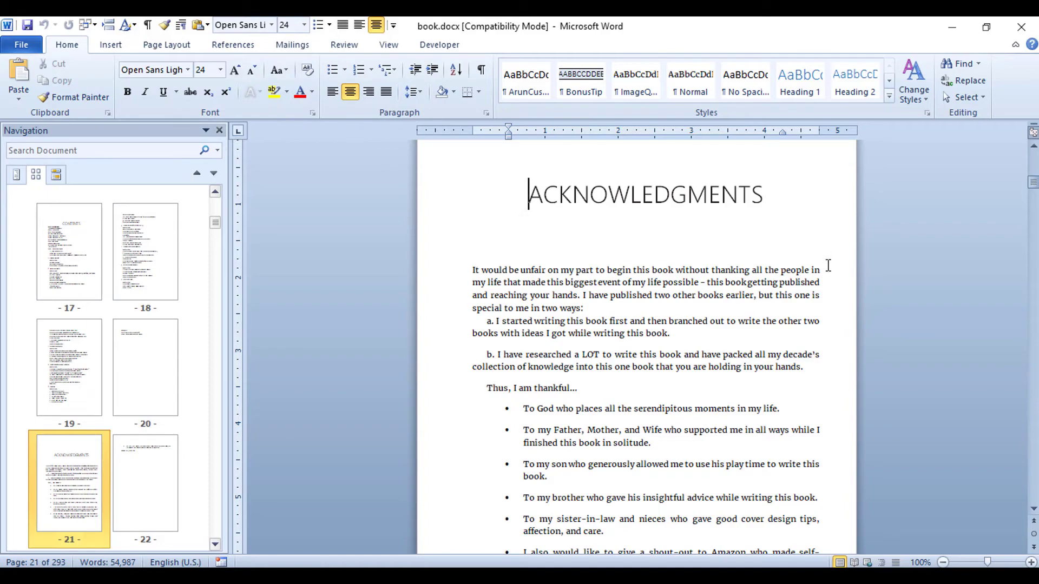
pyautogui.scroll(-2, 825, 271)
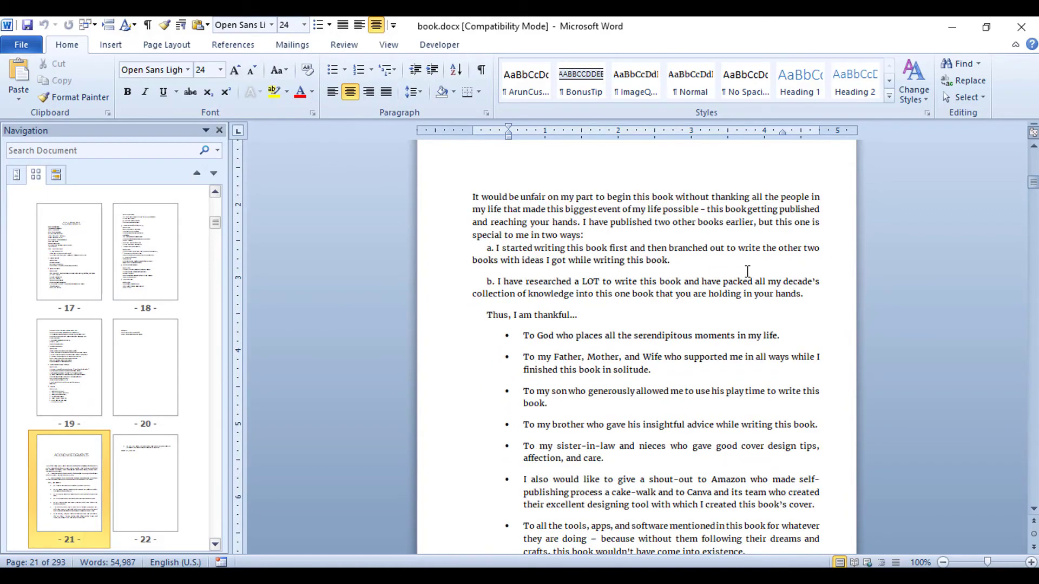
pyautogui.scroll(-9, 747, 271)
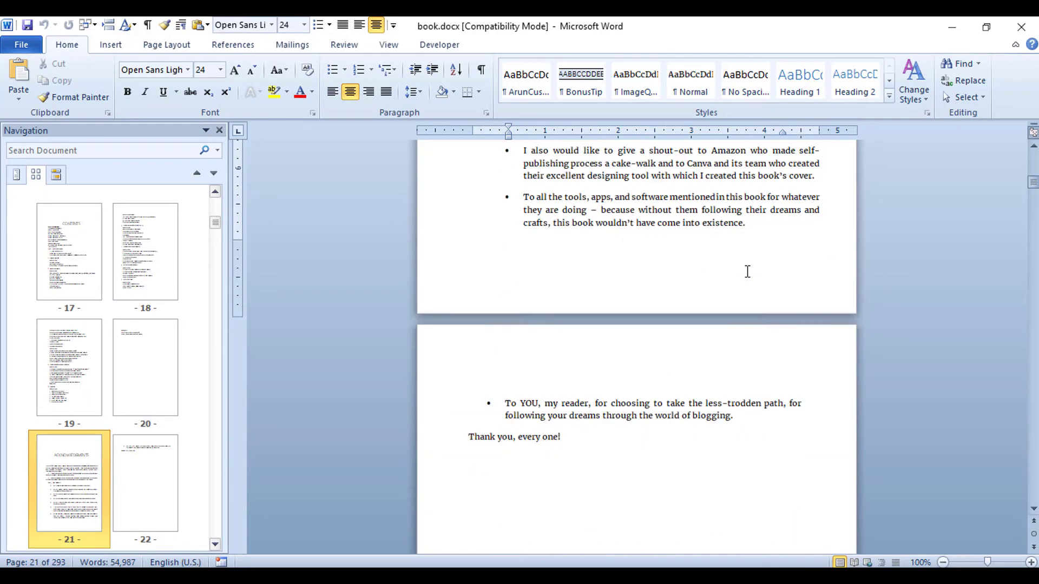
pyautogui.scroll(12, 747, 271)
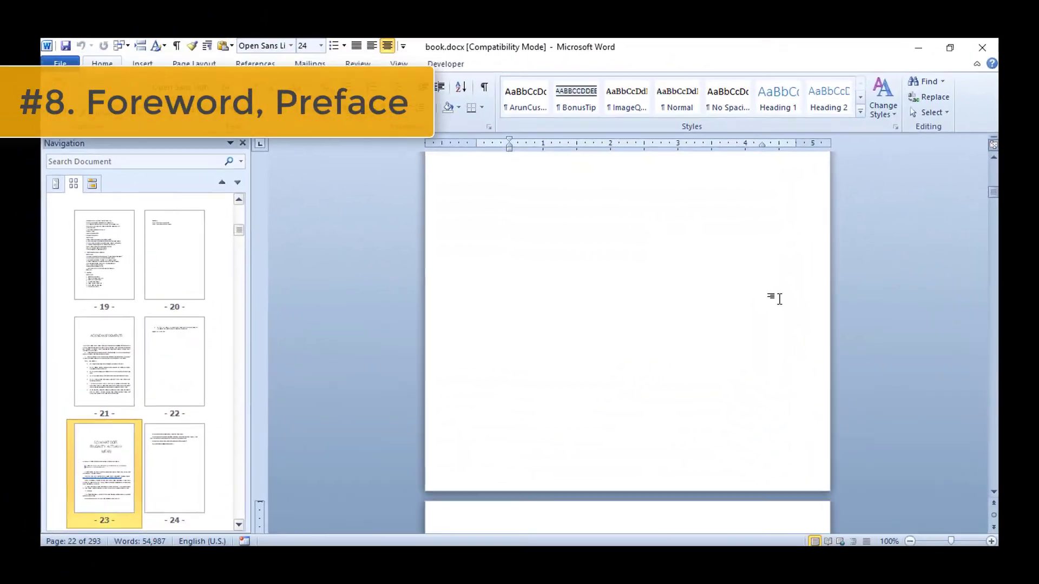
# - Scroll through the 'SO, WHAT DOES FRUGALITY ACTUALLY MEAN' foreword to its closing question on page 24
pyautogui.scroll(-10, 779, 299)
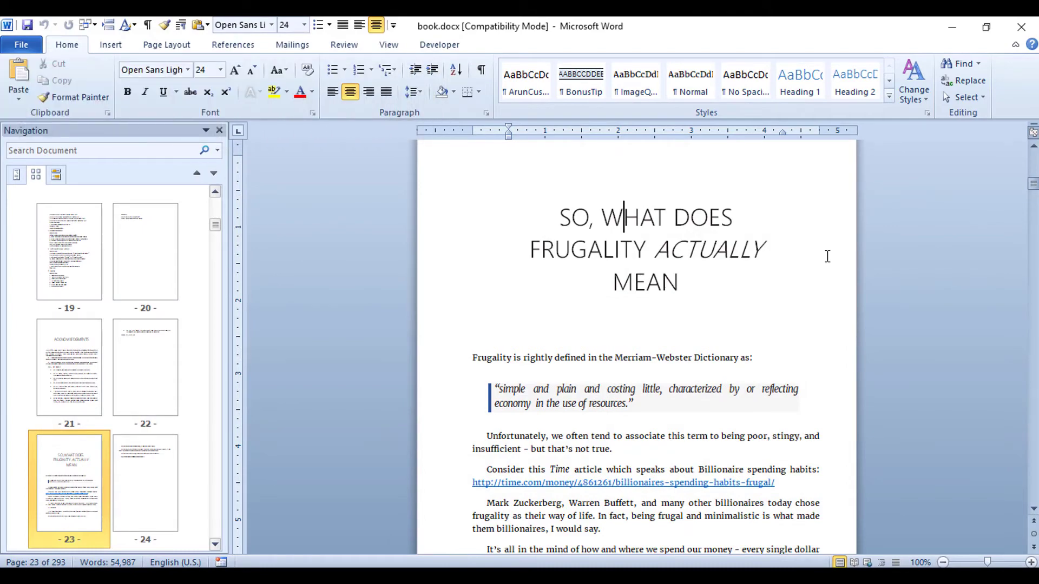
pyautogui.scroll(-1, 827, 255)
pyautogui.scroll(-5, 827, 256)
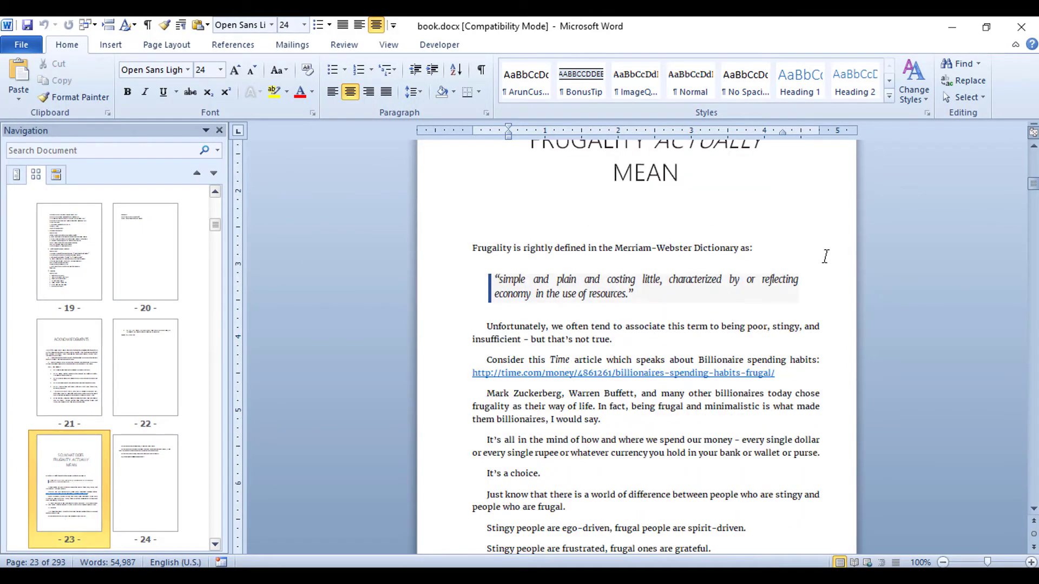
pyautogui.scroll(-10, 827, 256)
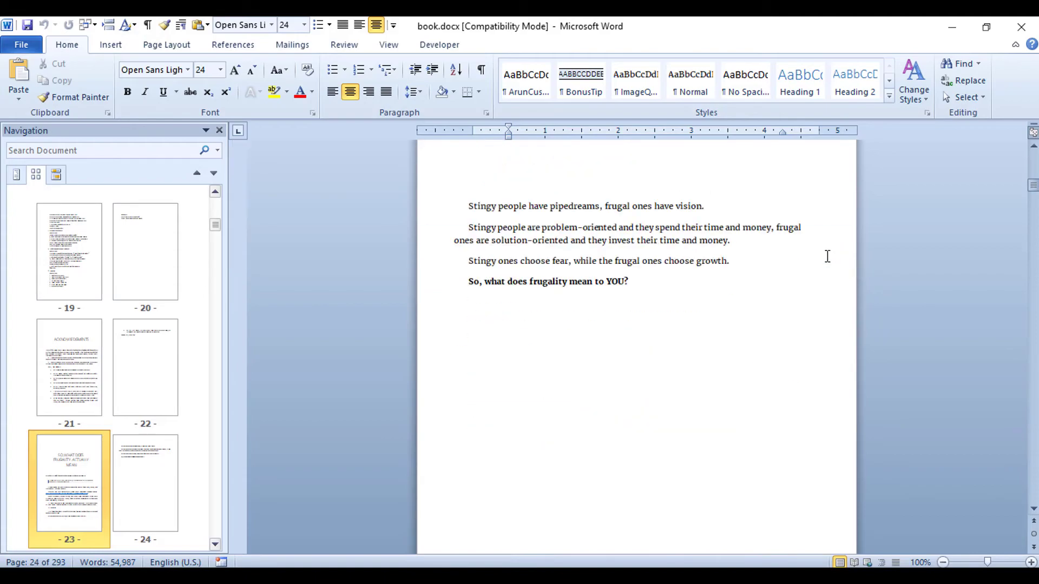